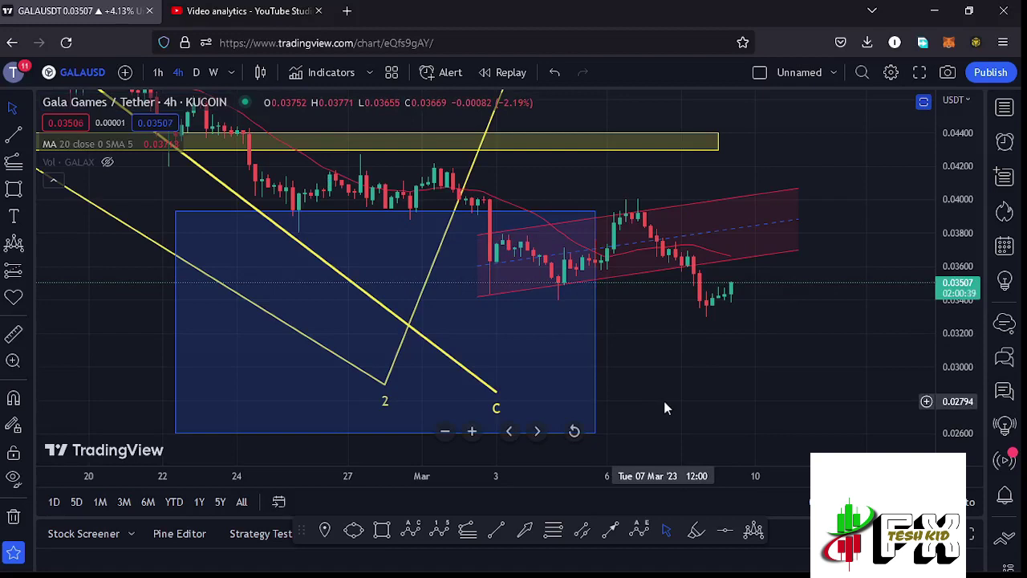
Examine the recent Gala Games / Tether 4-hour price action around the rising red channel and the blue rectangle.
{"action": "left_click_drag", "start_coordinate": [666, 407], "coordinate": [704, 372]}
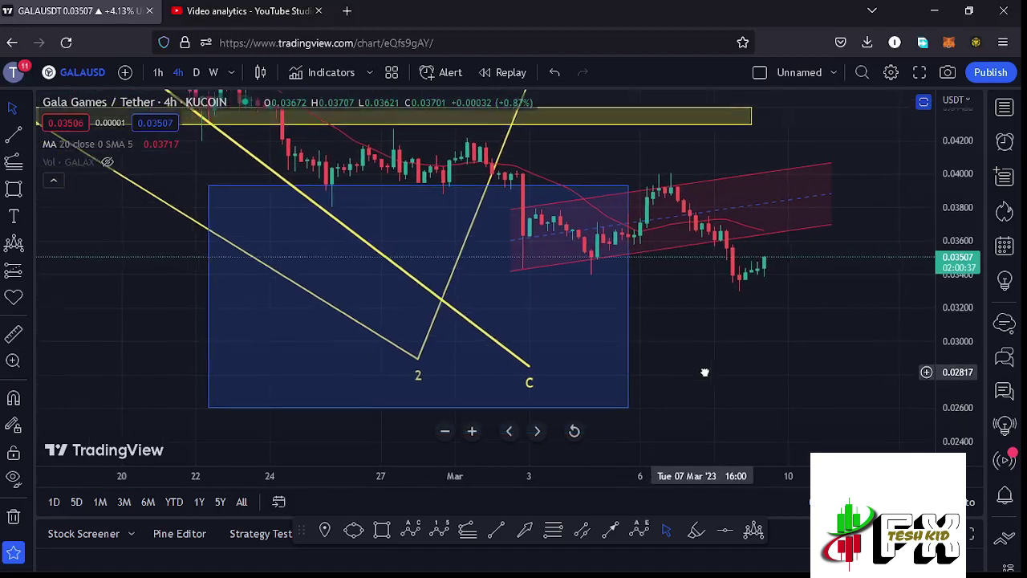
{"action": "left_click_drag", "start_coordinate": [957, 219], "coordinate": [957, 267]}
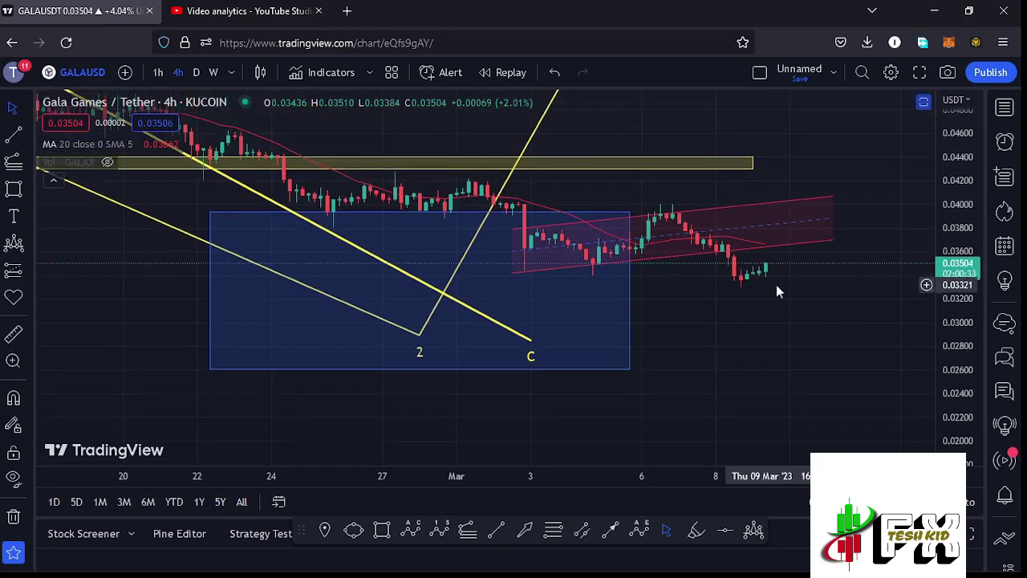
{"action": "scroll", "coordinate": [752, 313], "scroll_direction": "down", "scroll_amount": 2}
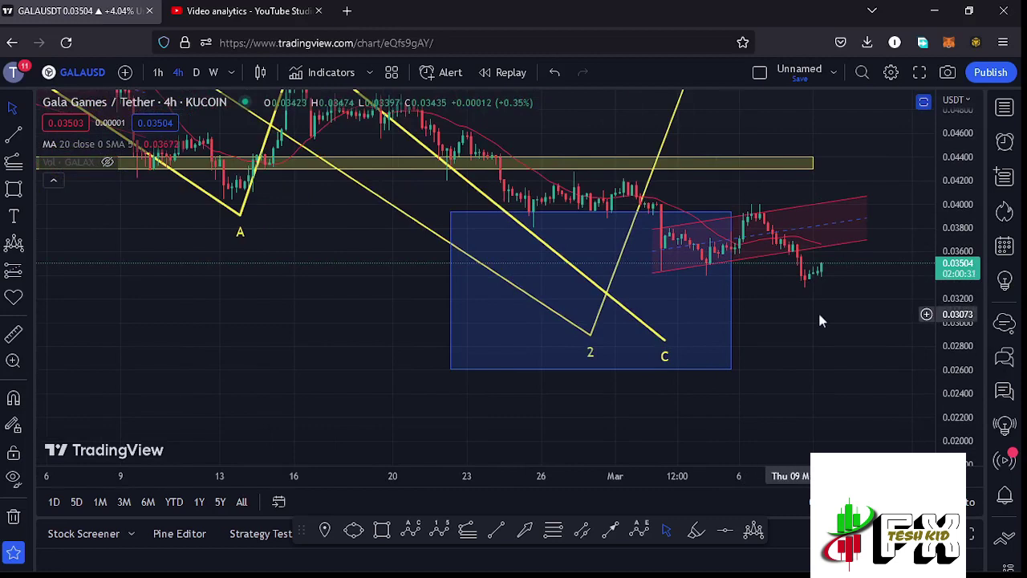
{"action": "left_click_drag", "start_coordinate": [818, 319], "coordinate": [766, 337]}
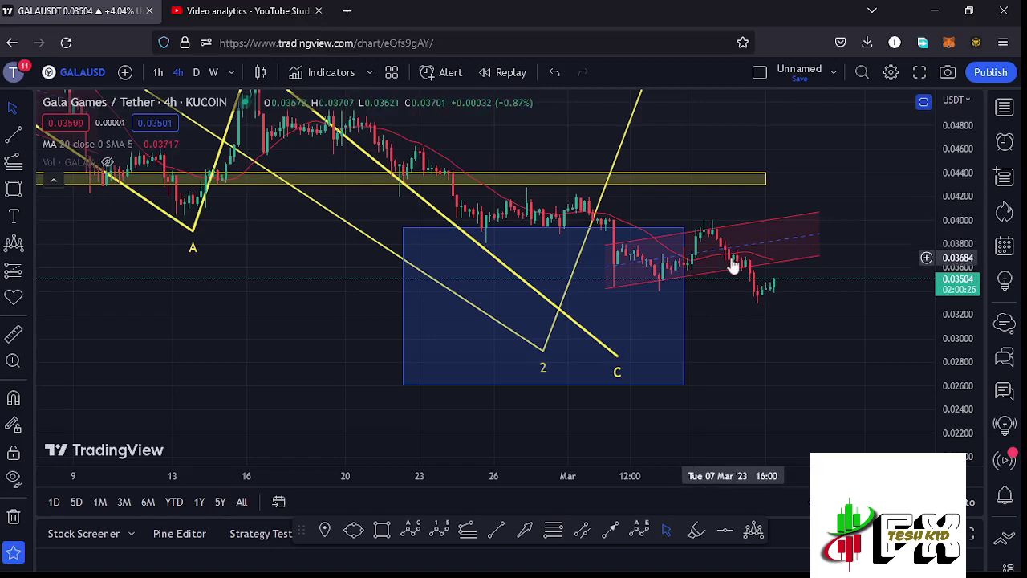
{"action": "scroll", "coordinate": [732, 265], "scroll_direction": "up", "scroll_amount": 2}
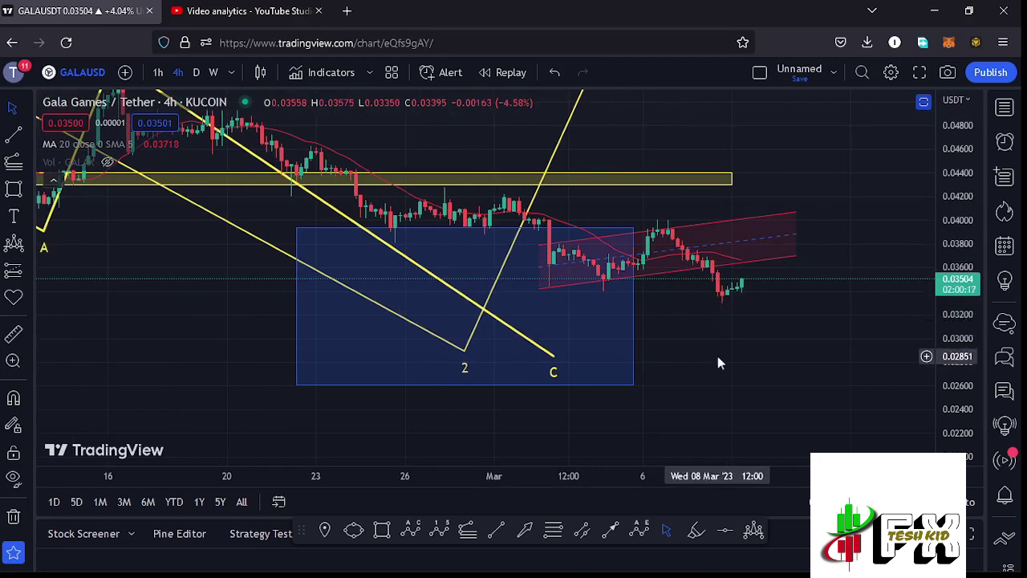
{"action": "scroll", "coordinate": [724, 356], "scroll_direction": "down", "scroll_amount": 3}
{"action": "left_click_drag", "start_coordinate": [950, 178], "coordinate": [888, 236]}
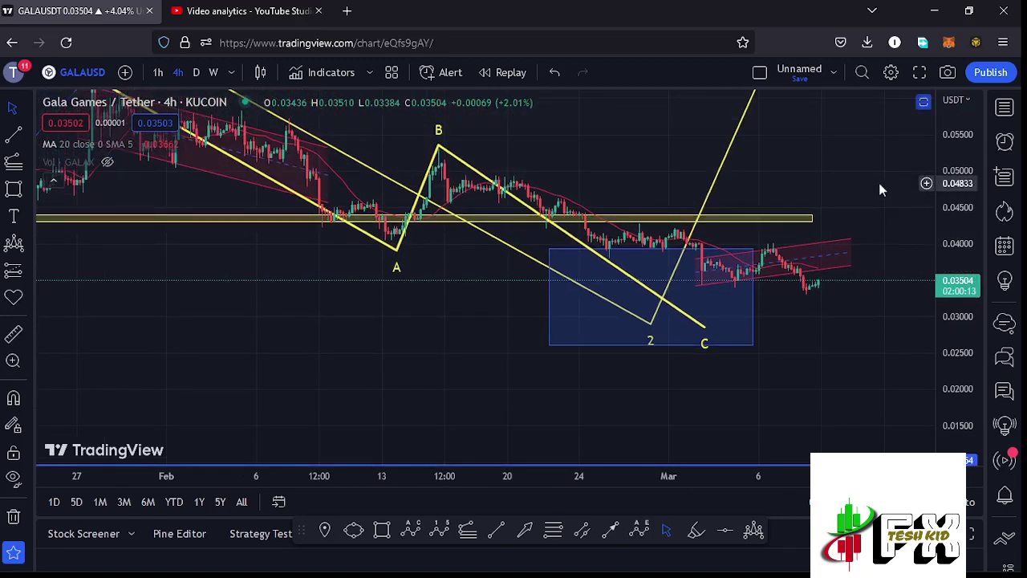
Narrow the blue rectangle by moving its later edge to just past the wave C point in early March.
{"action": "left_click_drag", "start_coordinate": [855, 169], "coordinate": [840, 194]}
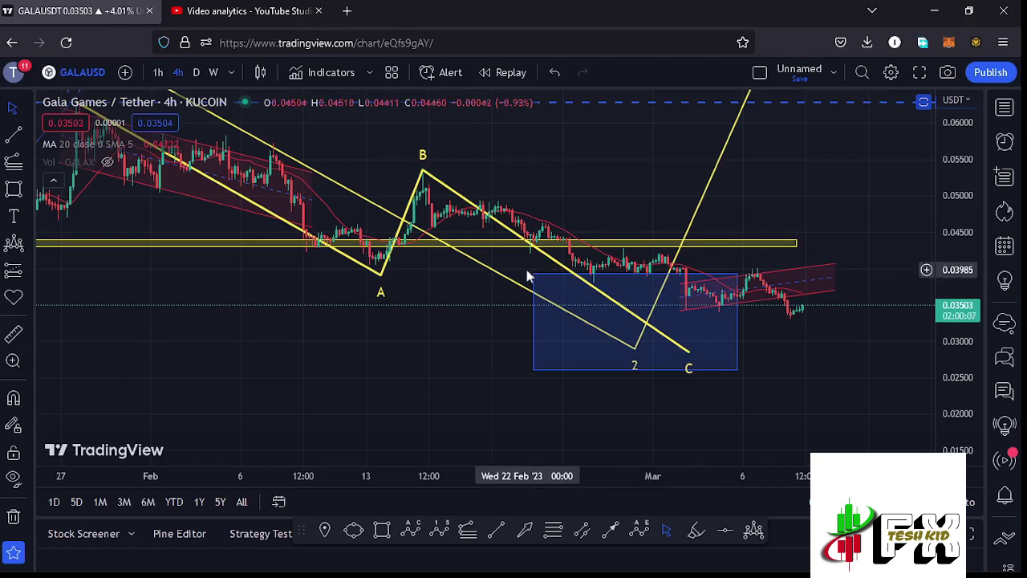
{"action": "left_click_drag", "start_coordinate": [736, 320], "coordinate": [799, 321]}
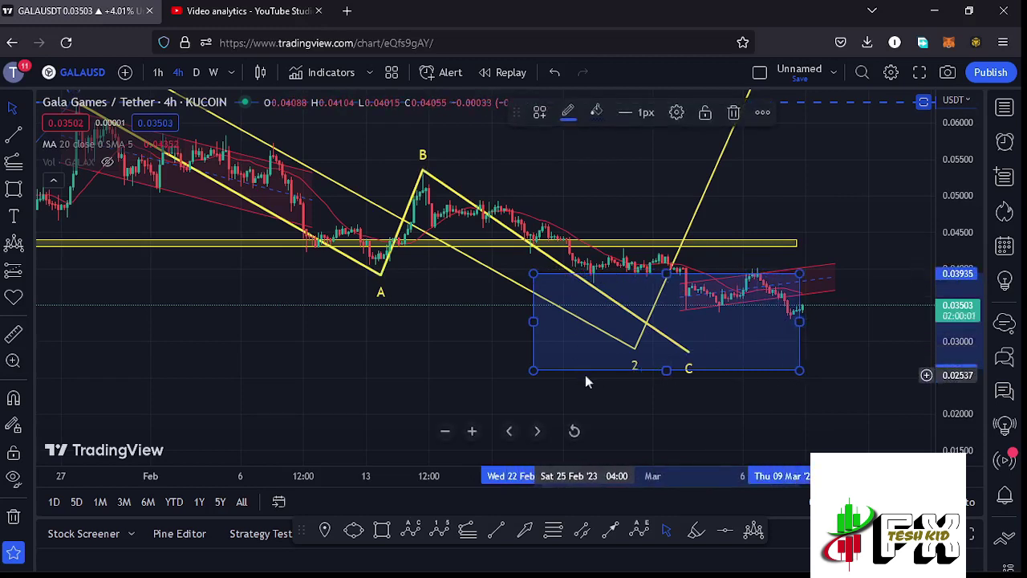
{"action": "left_click_drag", "start_coordinate": [799, 321], "coordinate": [695, 322]}
Examine the wider wave structure, from the blue (1)–(5) impulse through the yellow A-B-C correction.
{"action": "left_click_drag", "start_coordinate": [764, 334], "coordinate": [654, 376]}
{"action": "left_click_drag", "start_coordinate": [951, 160], "coordinate": [954, 265]}
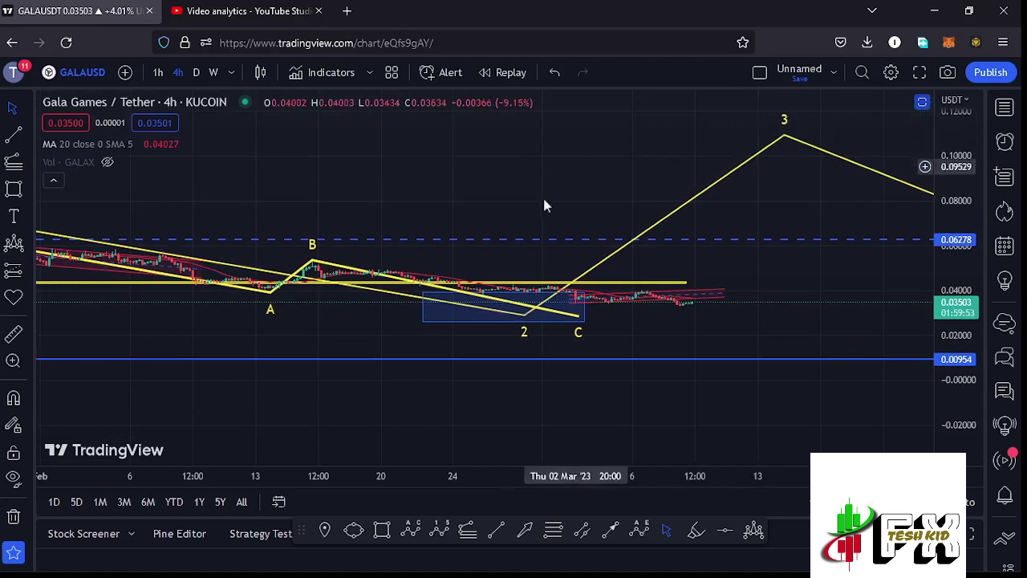
{"action": "scroll", "coordinate": [562, 209], "scroll_direction": "down", "scroll_amount": 8}
{"action": "left_click_drag", "start_coordinate": [764, 340], "coordinate": [724, 326]}
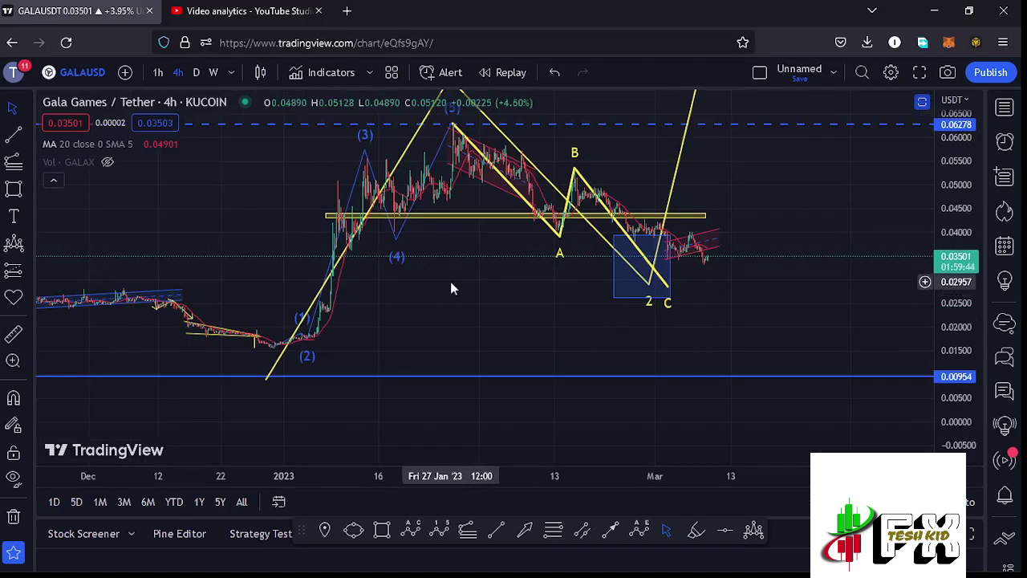
{"action": "left_click_drag", "start_coordinate": [451, 277], "coordinate": [540, 320]}
{"action": "scroll", "coordinate": [514, 333], "scroll_direction": "up", "scroll_amount": 5}
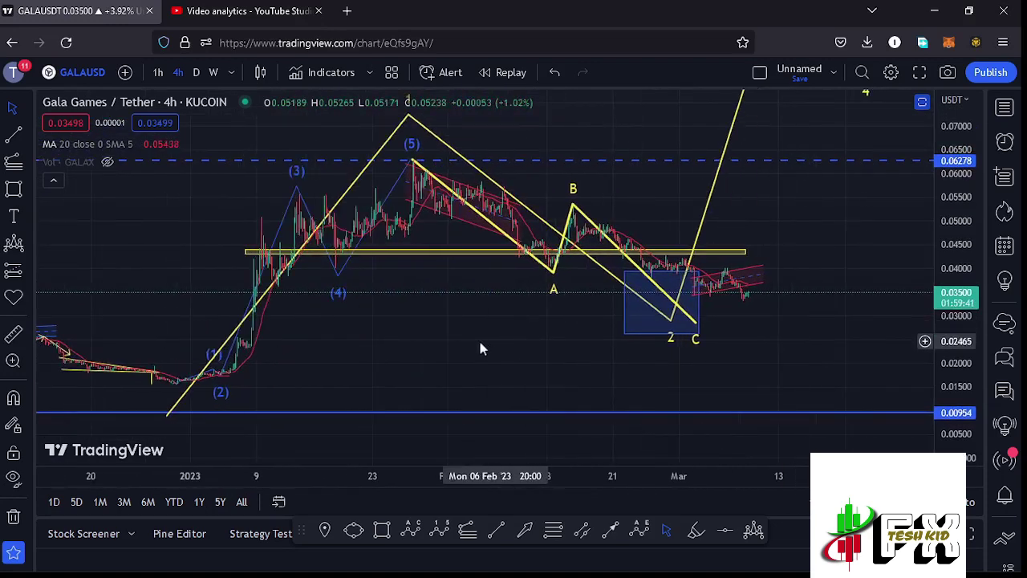
{"action": "left_click_drag", "start_coordinate": [328, 318], "coordinate": [640, 354]}
{"action": "scroll", "coordinate": [573, 358], "scroll_direction": "up", "scroll_amount": 2}
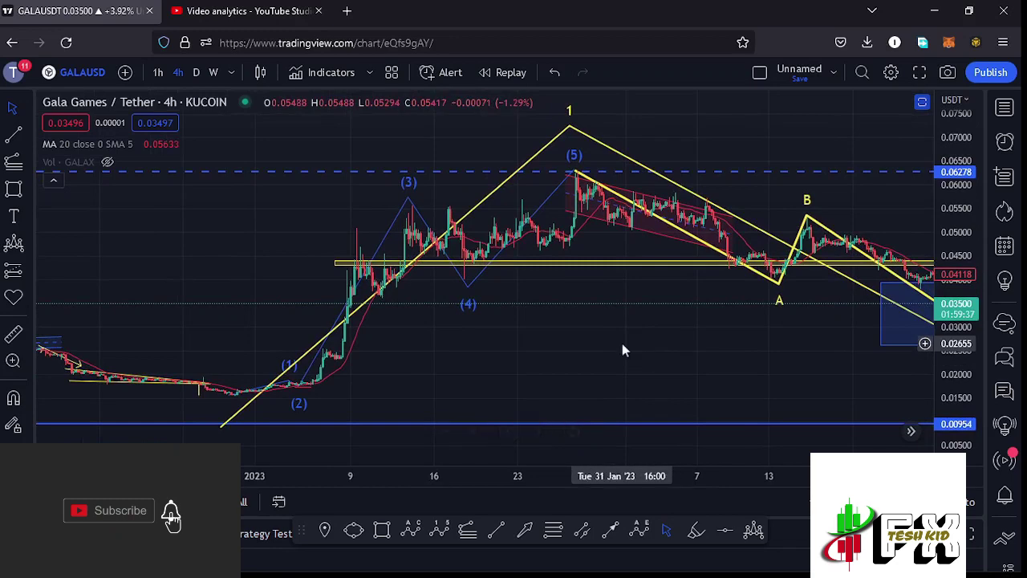
{"action": "left_click_drag", "start_coordinate": [572, 315], "coordinate": [578, 344]}
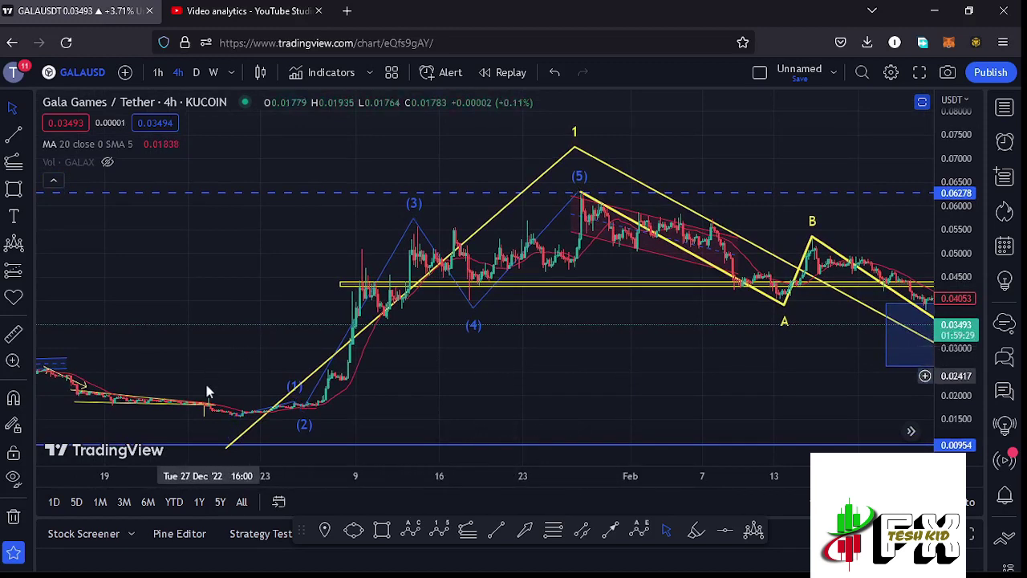
{"action": "left_click", "coordinate": [319, 395]}
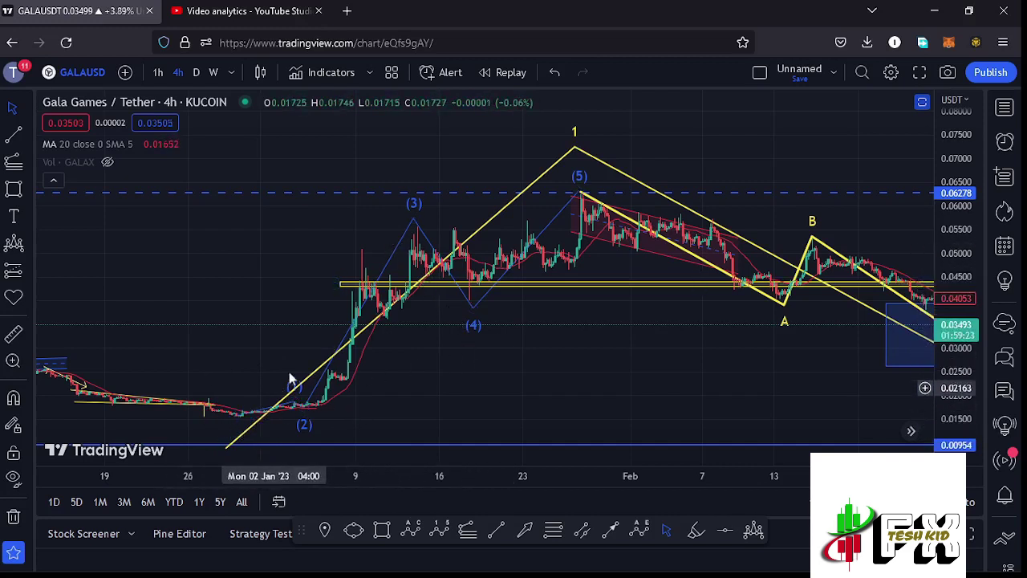
{"action": "left_click", "coordinate": [389, 209]}
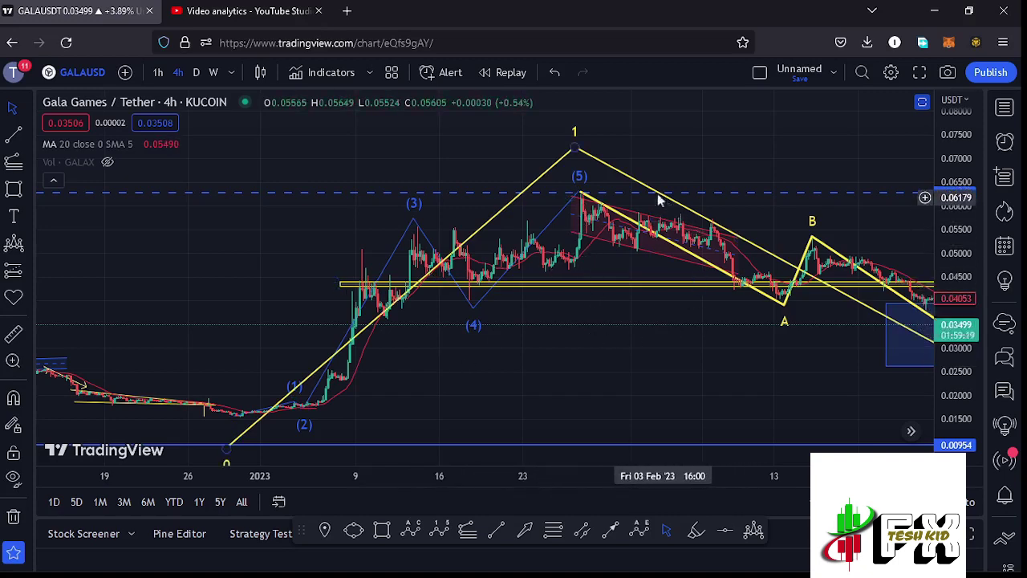
Draw a Fibonacci retracement from the 30 Dec 2022 low at 0.01560 to the wave (5) high at 0.06306.
{"action": "left_click_drag", "start_coordinate": [626, 338], "coordinate": [560, 343]}
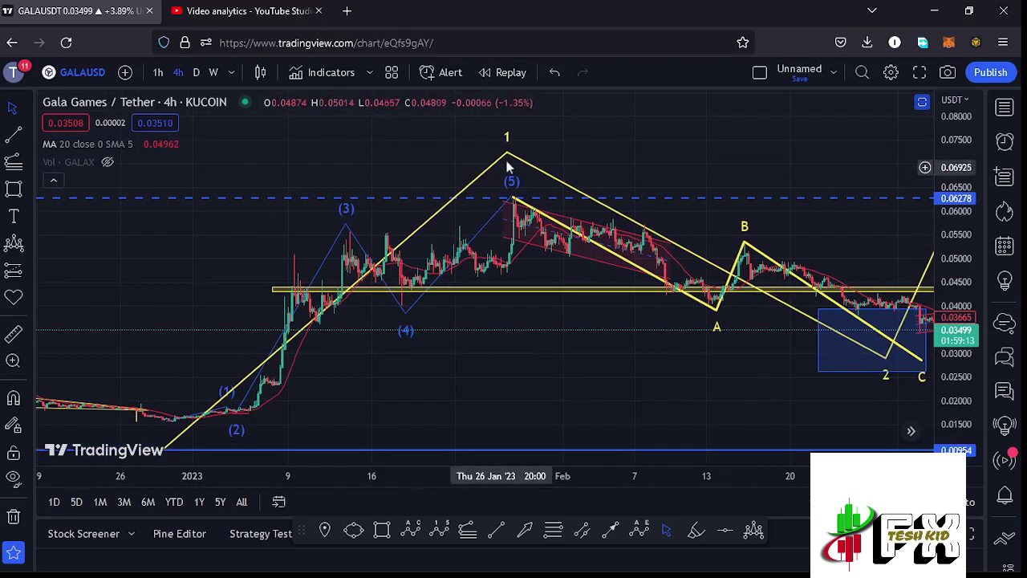
{"action": "scroll", "coordinate": [617, 319], "scroll_direction": "down", "scroll_amount": 3}
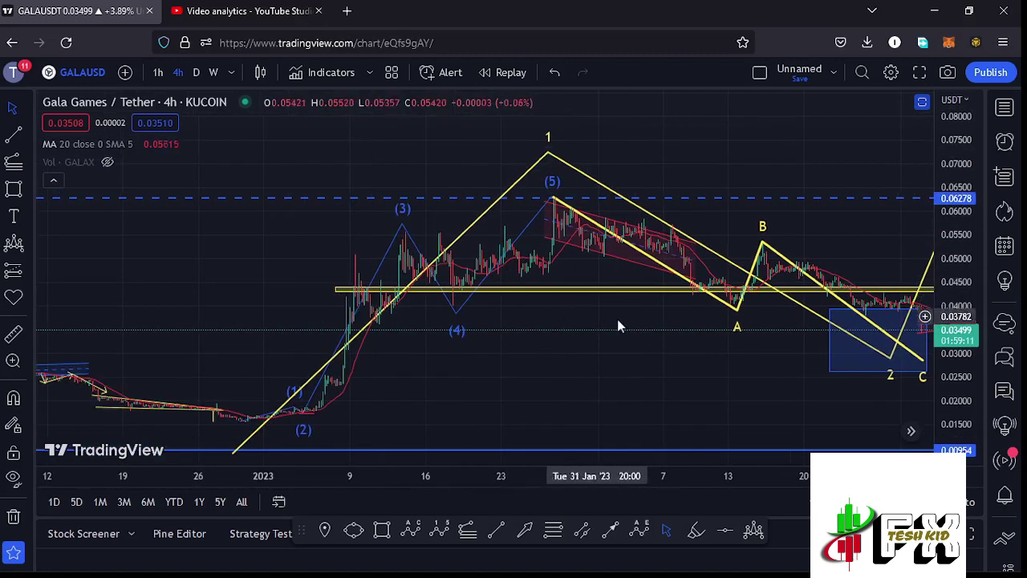
{"action": "left_click_drag", "start_coordinate": [806, 378], "coordinate": [602, 358]}
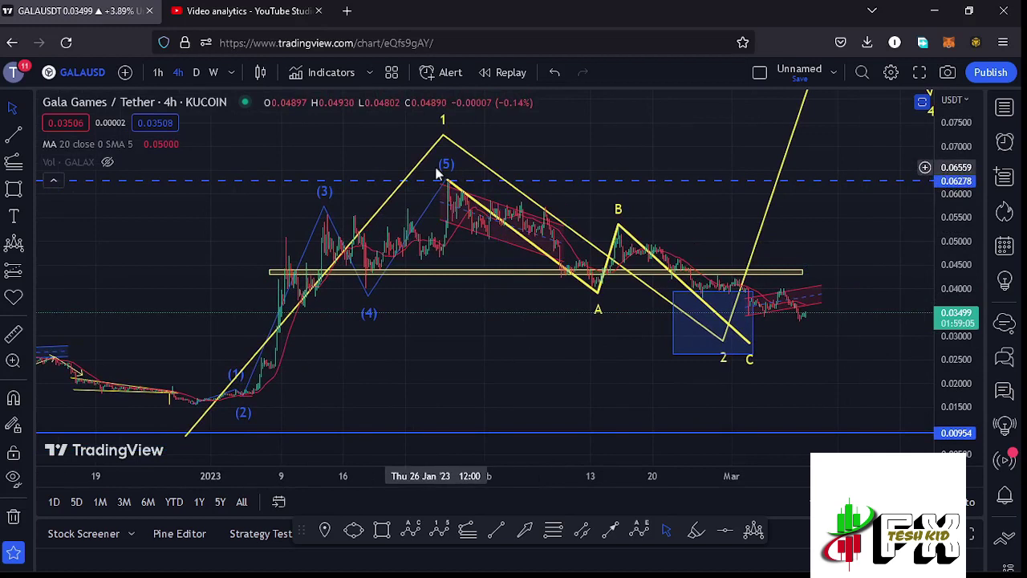
{"action": "left_click", "coordinate": [619, 209]}
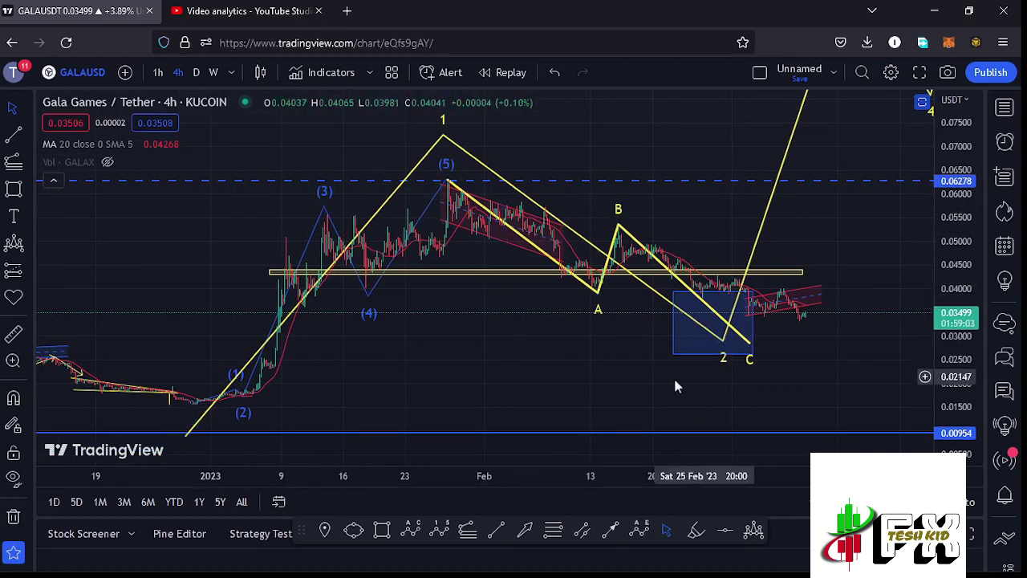
{"action": "left_click", "coordinate": [197, 404]}
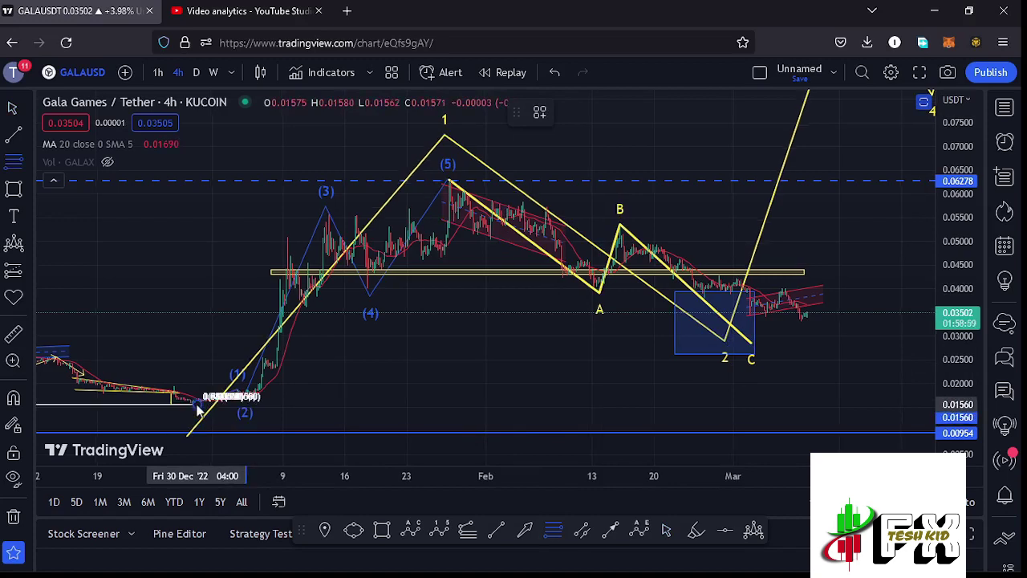
{"action": "left_click", "coordinate": [824, 179]}
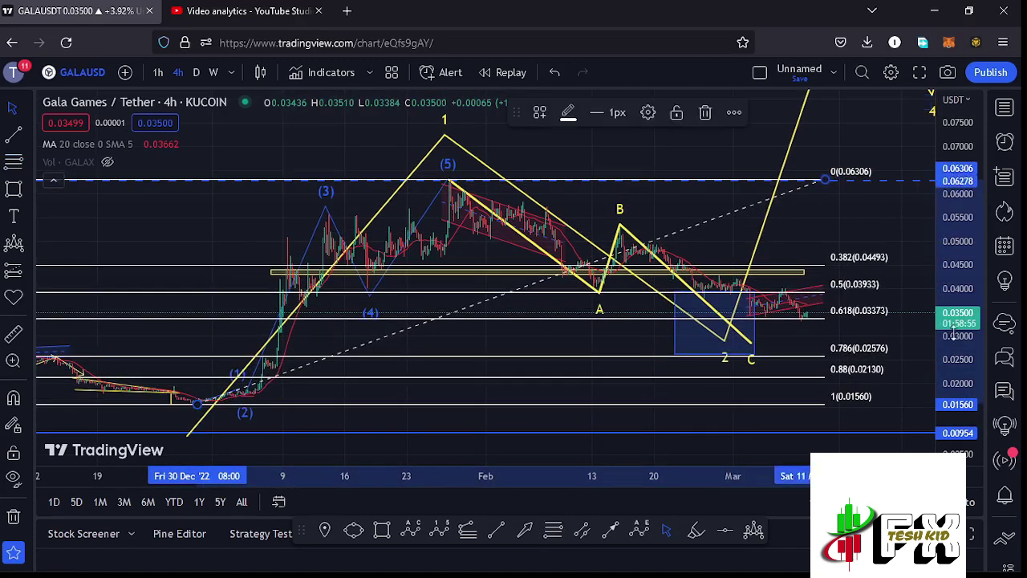
Set the blue rectangle's lower edge at about 0.02569, near the 0.786 Fibonacci retracement level.
{"action": "left_click_drag", "start_coordinate": [953, 336], "coordinate": [953, 341]}
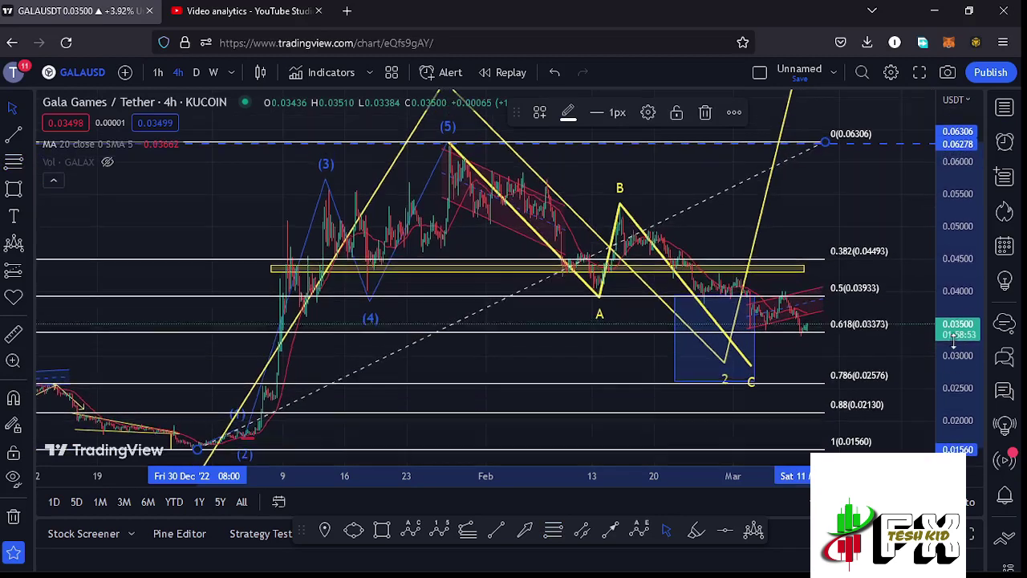
{"action": "left_click_drag", "start_coordinate": [876, 340], "coordinate": [720, 371]}
{"action": "left_click_drag", "start_coordinate": [626, 345], "coordinate": [800, 353]}
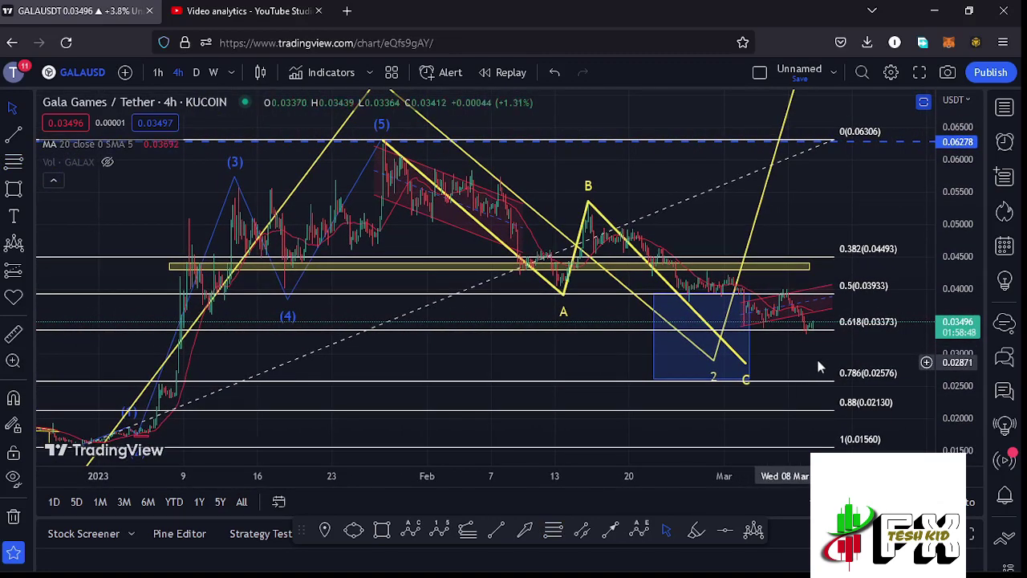
{"action": "scroll", "coordinate": [843, 368], "scroll_direction": "up", "scroll_amount": 1}
{"action": "left_click_drag", "start_coordinate": [854, 363], "coordinate": [811, 363]}
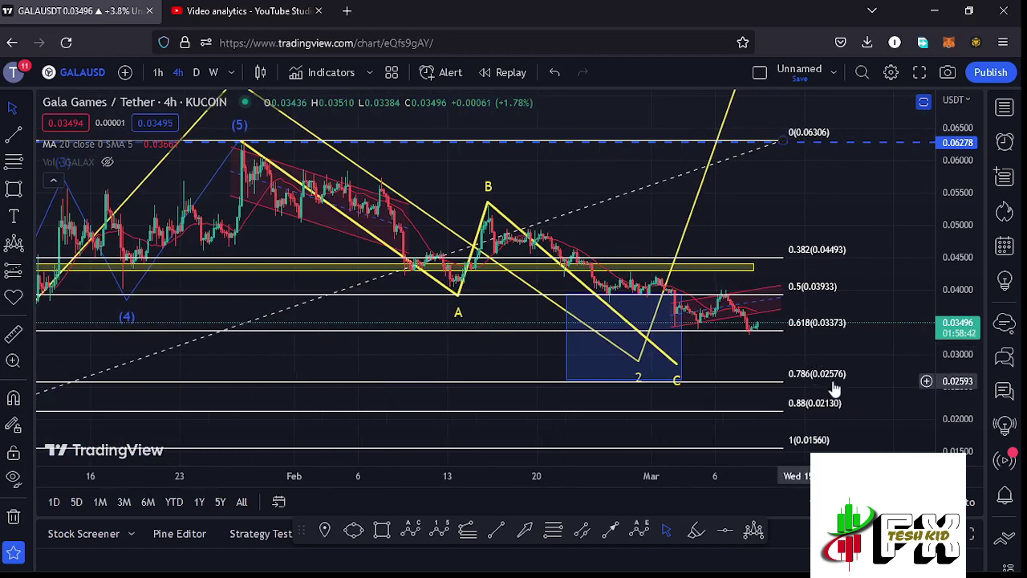
{"action": "left_click_drag", "start_coordinate": [759, 357], "coordinate": [725, 365]}
{"action": "left_click_drag", "start_coordinate": [612, 388], "coordinate": [617, 344]}
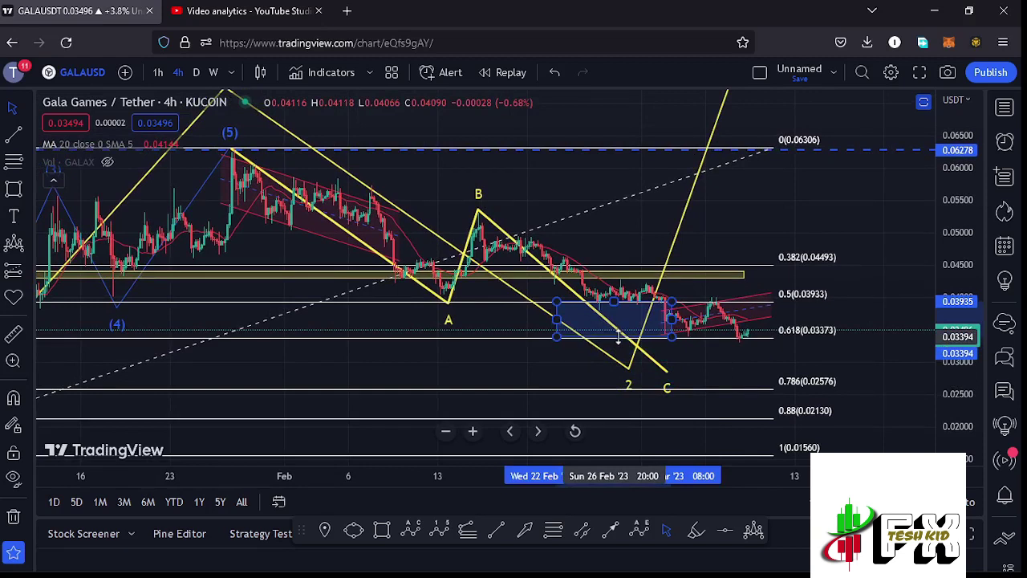
{"action": "left_click_drag", "start_coordinate": [617, 339], "coordinate": [621, 387]}
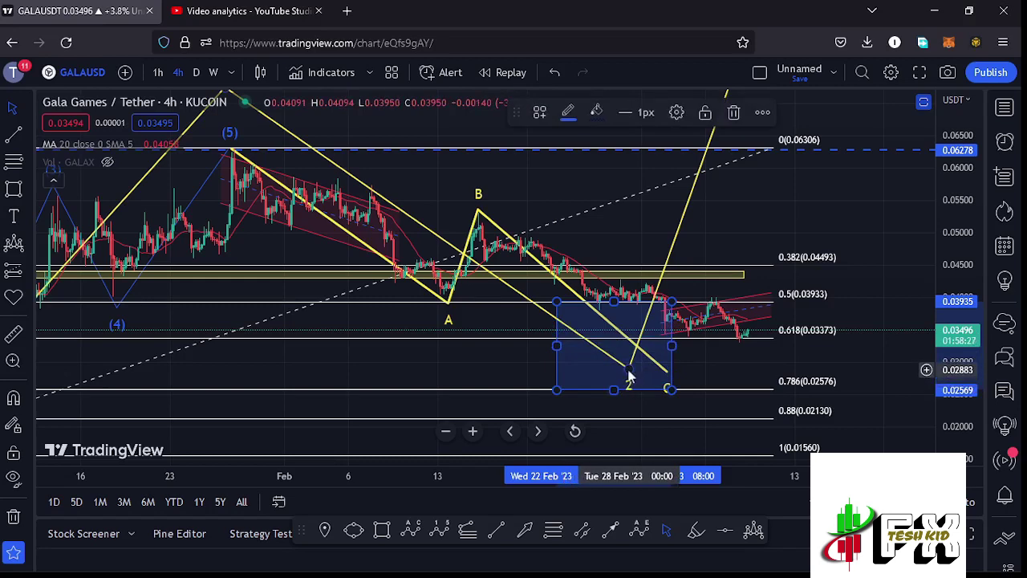
Delete the Fibonacci retracement from the chart.
{"action": "left_click_drag", "start_coordinate": [749, 363], "coordinate": [727, 380]}
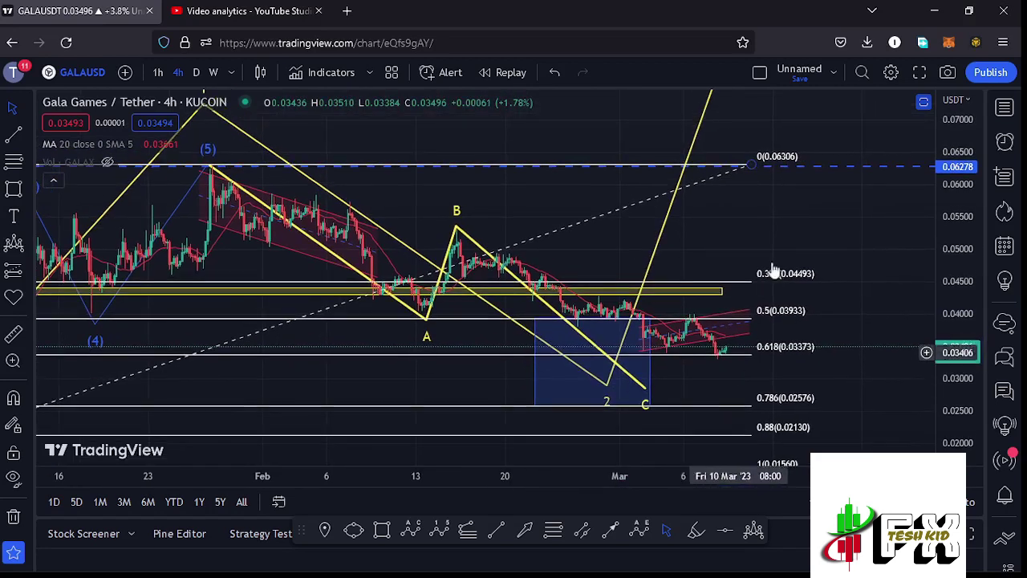
{"action": "left_click", "coordinate": [749, 164]}
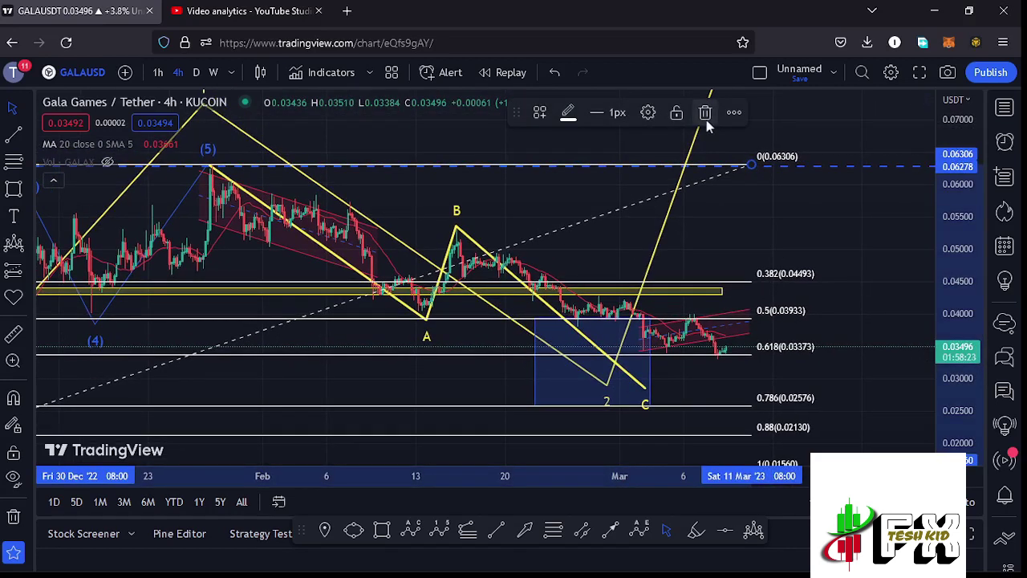
{"action": "left_click", "coordinate": [707, 112]}
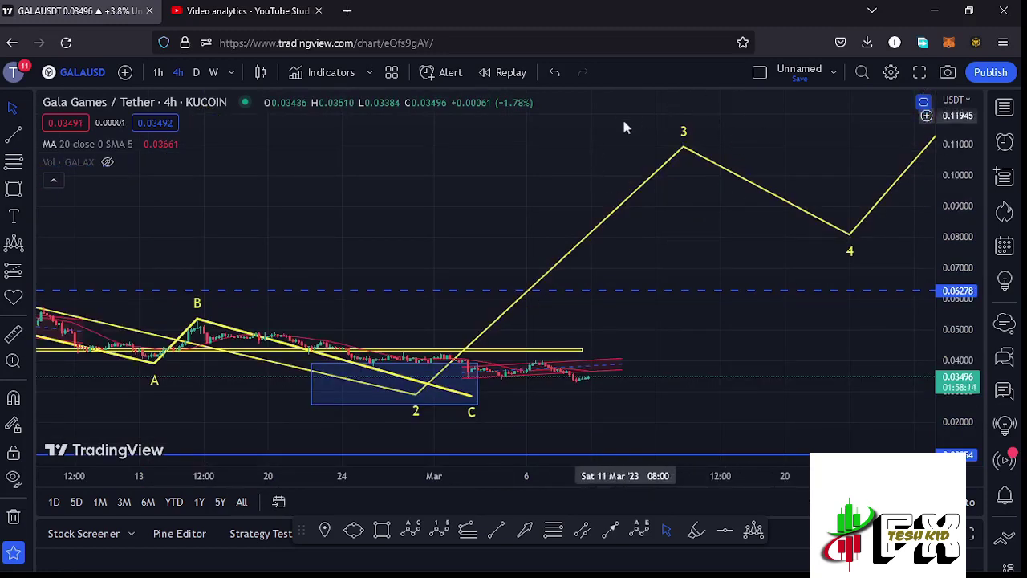
Examine the projected move from wave 2 towards wave 3, and the latest candles around the red channel.
{"action": "left_click_drag", "start_coordinate": [706, 359], "coordinate": [810, 310]}
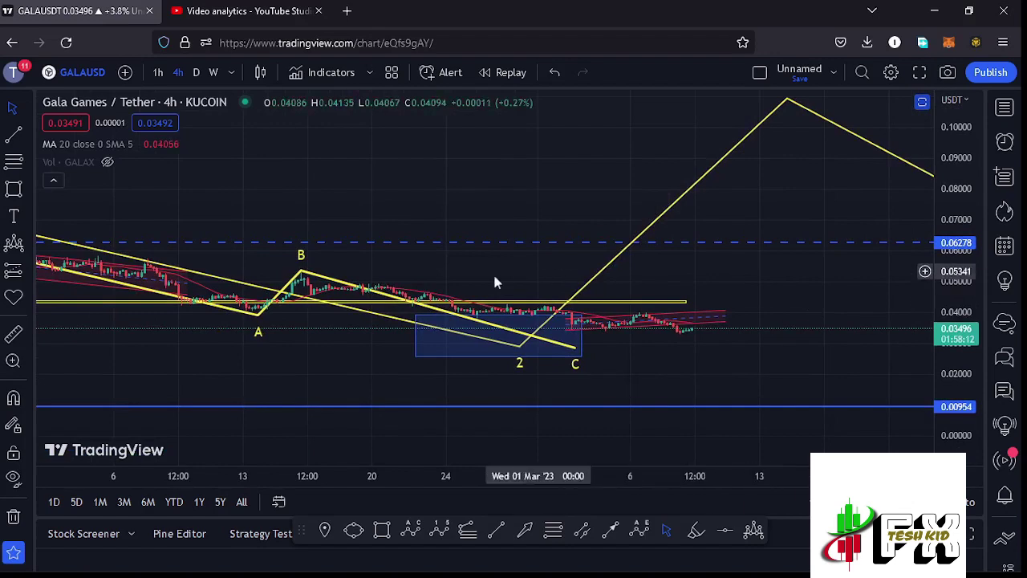
{"action": "mouse_move", "coordinate": [962, 405]}
{"action": "left_mouse_down"}
{"action": "mouse_move", "coordinate": [963, 345]}
{"action": "mouse_move", "coordinate": [960, 405]}
{"action": "left_mouse_up"}
{"action": "left_click_drag", "start_coordinate": [845, 402], "coordinate": [886, 228]}
{"action": "left_click_drag", "start_coordinate": [949, 325], "coordinate": [950, 231]}
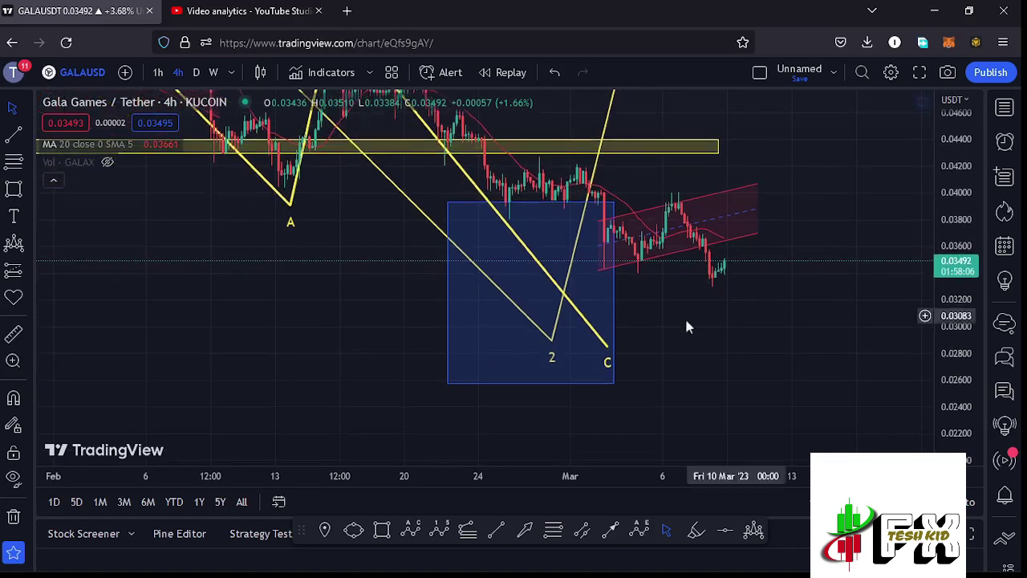
{"action": "scroll", "coordinate": [706, 319], "scroll_direction": "up", "scroll_amount": 4}
{"action": "left_click_drag", "start_coordinate": [622, 322], "coordinate": [756, 332]}
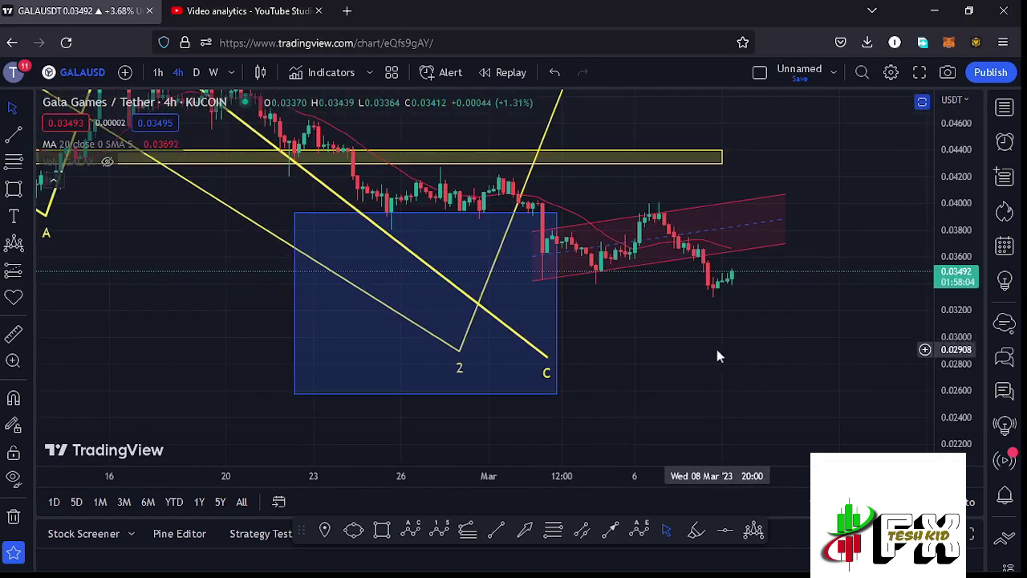
{"action": "scroll", "coordinate": [714, 346], "scroll_direction": "up", "scroll_amount": 3}
{"action": "left_click_drag", "start_coordinate": [654, 340], "coordinate": [680, 342]}
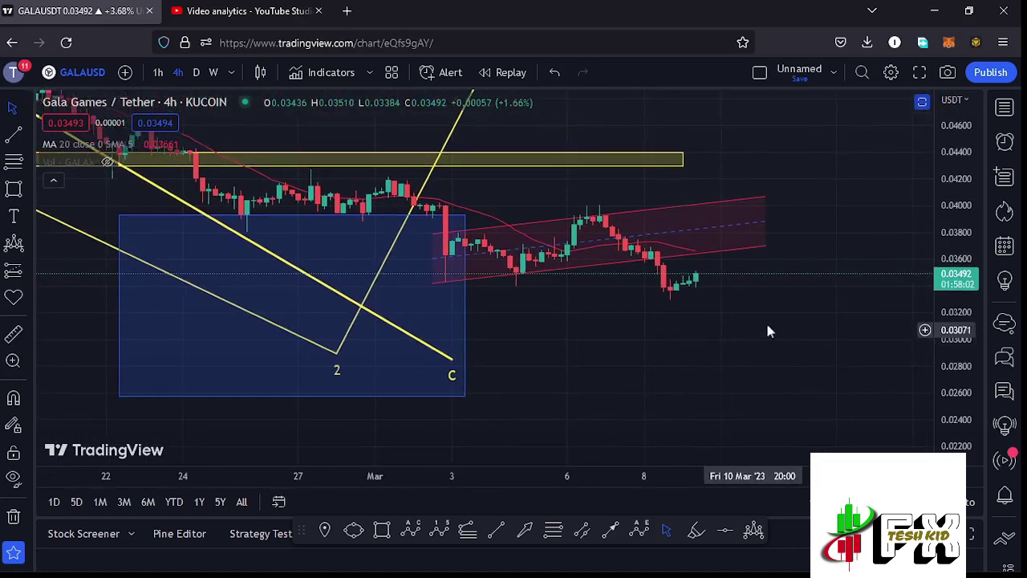
Show the volume indicator to check volume behind the recent candles, and hide it again.
{"action": "left_click", "coordinate": [105, 163]}
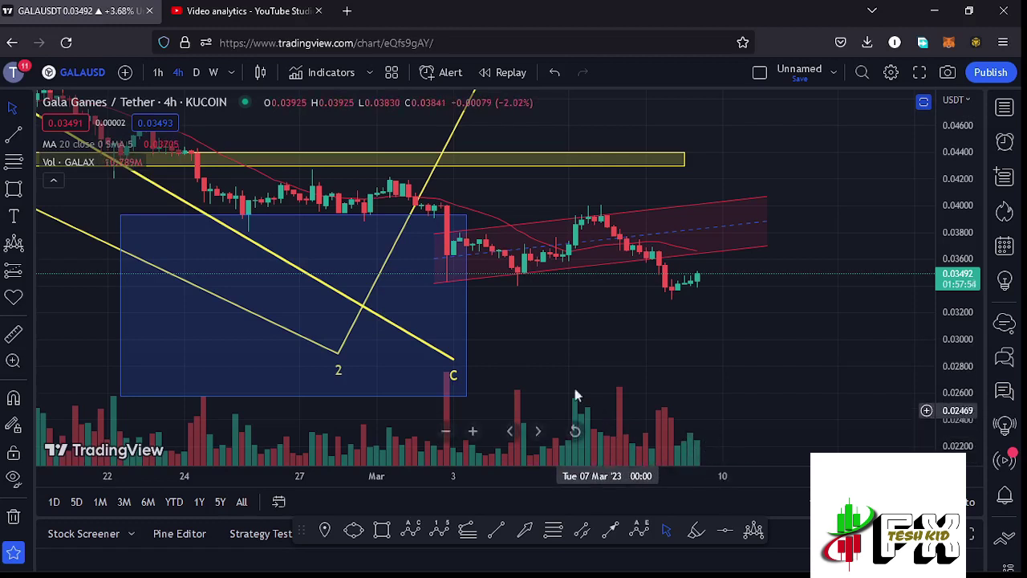
{"action": "left_click", "coordinate": [108, 163]}
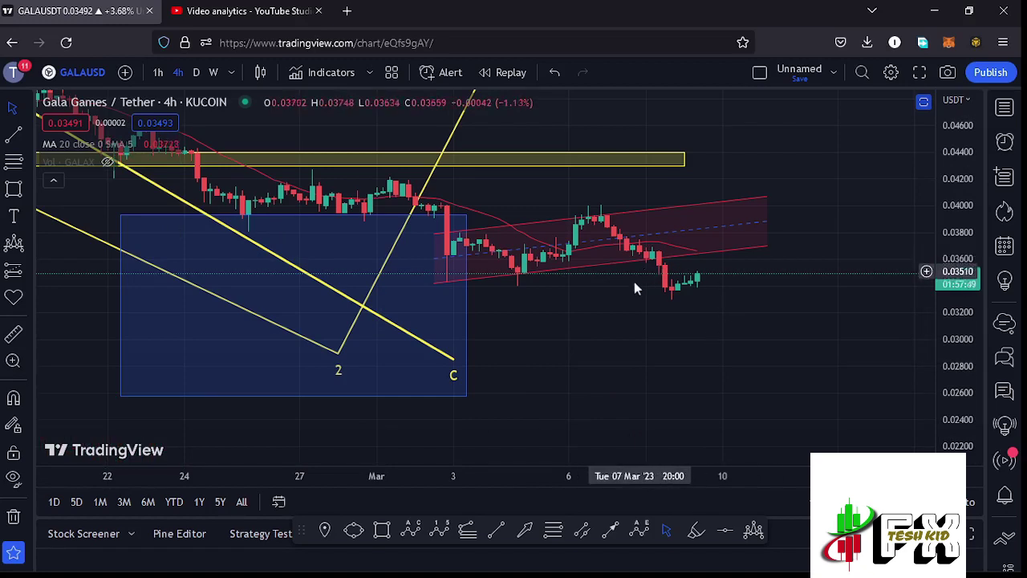
Draw a yellow upward arrow at the latest 4-hour candles, from about 0.03420 to about 0.03859 inside the red channel.
{"action": "left_click_drag", "start_coordinate": [844, 227], "coordinate": [837, 263]}
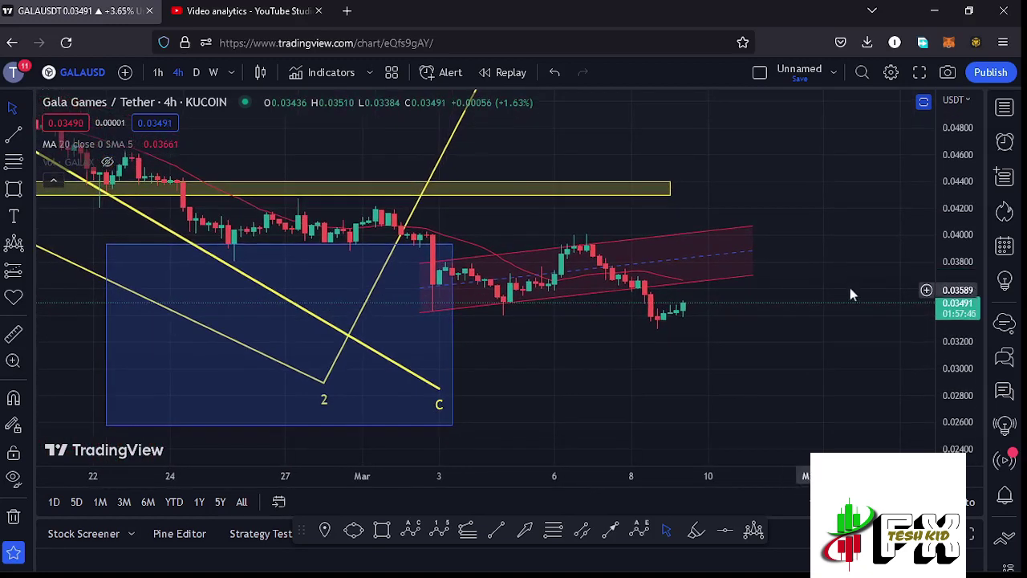
{"action": "left_click_drag", "start_coordinate": [845, 270], "coordinate": [833, 294]}
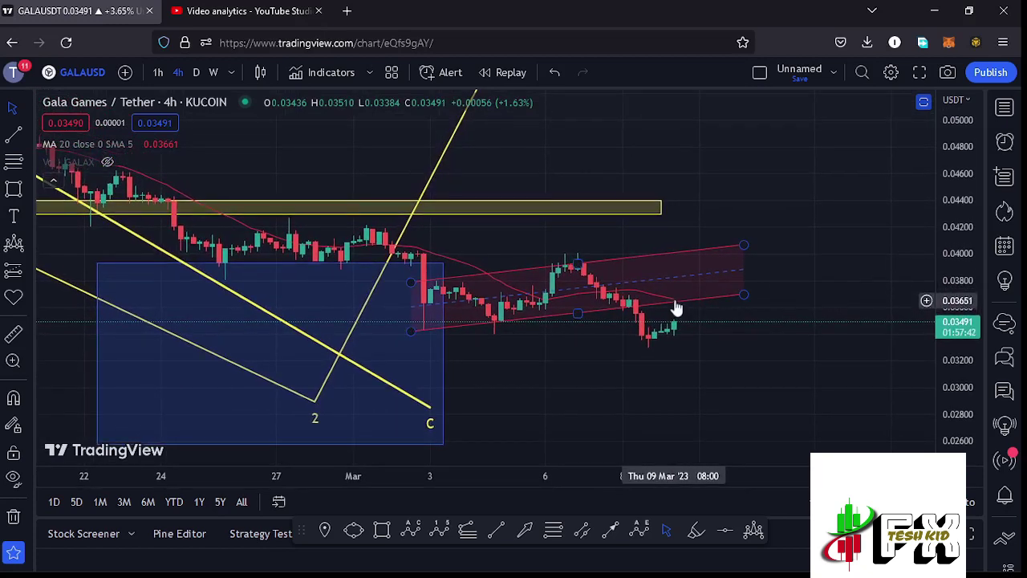
{"action": "left_click", "coordinate": [610, 531]}
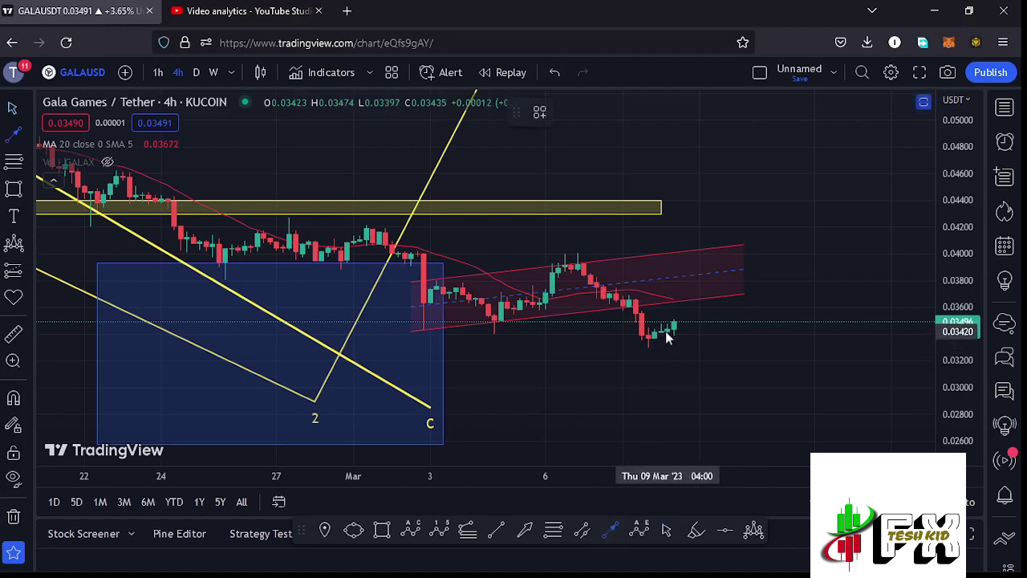
{"action": "mouse_move", "coordinate": [654, 336]}
{"action": "left_mouse_down"}
{"action": "mouse_move", "coordinate": [672, 331]}
{"action": "mouse_move", "coordinate": [679, 281]}
{"action": "mouse_move", "coordinate": [660, 277]}
{"action": "mouse_move", "coordinate": [668, 278]}
{"action": "left_mouse_up"}
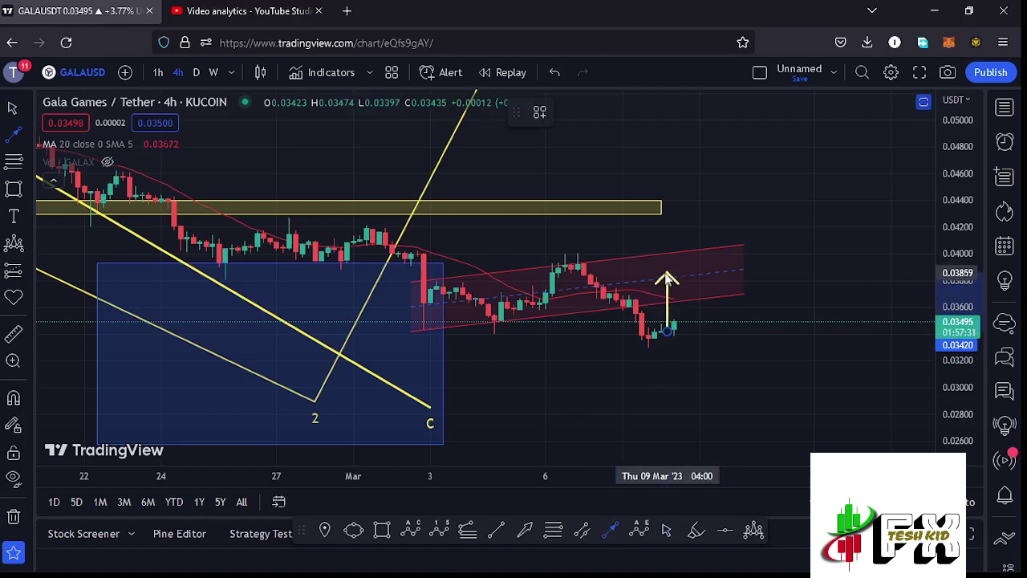
Examine the yellow resistance zone, the wider ABC correction and the projected impulse from wave 2 up to waves 3 and 4.
{"action": "left_click_drag", "start_coordinate": [713, 212], "coordinate": [711, 248]}
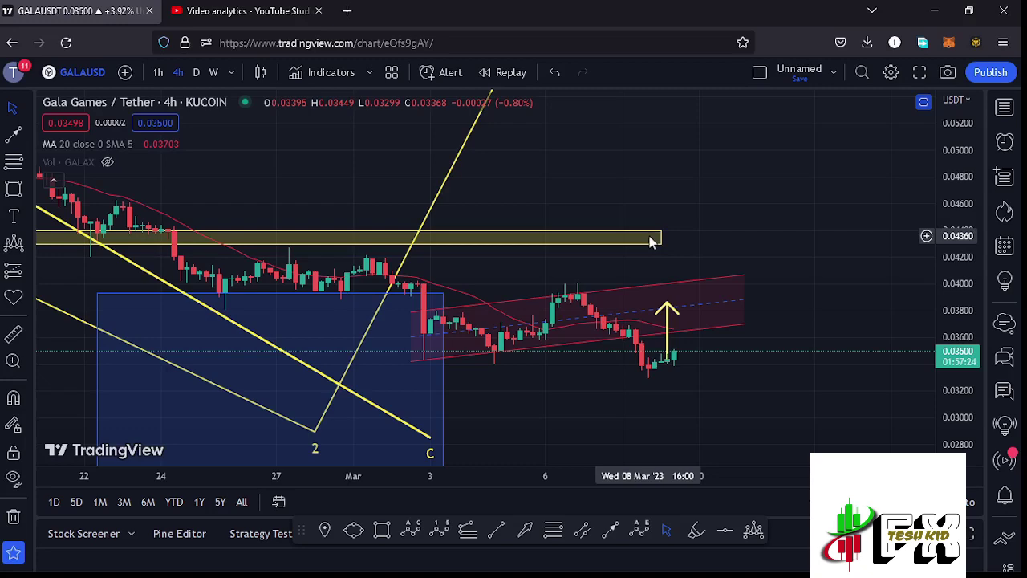
{"action": "scroll", "coordinate": [908, 207], "scroll_direction": "down", "scroll_amount": 3}
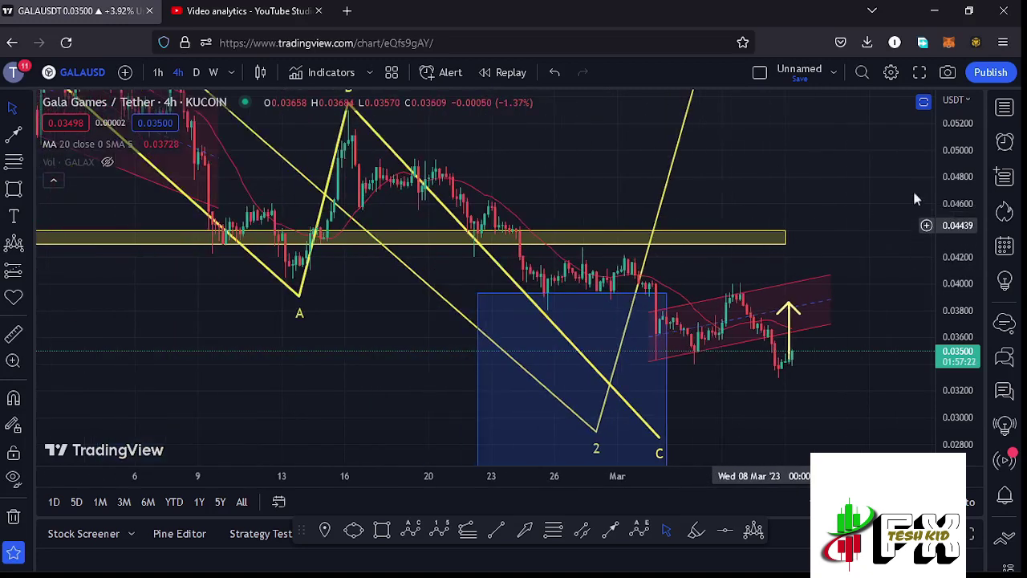
{"action": "scroll", "coordinate": [907, 200], "scroll_direction": "down", "scroll_amount": 3}
{"action": "left_click_drag", "start_coordinate": [959, 172], "coordinate": [958, 251]}
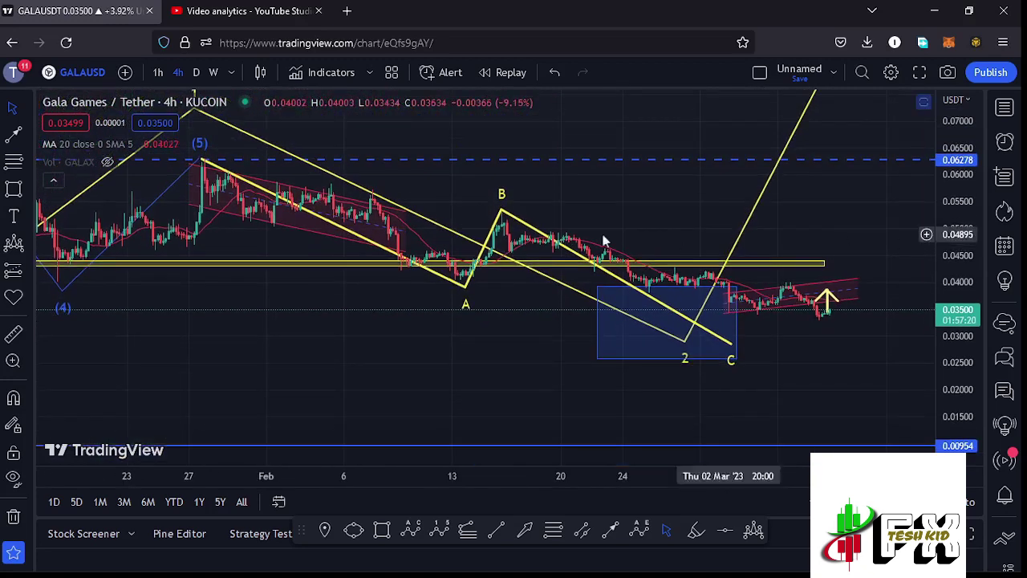
{"action": "scroll", "coordinate": [674, 240], "scroll_direction": "down", "scroll_amount": 5}
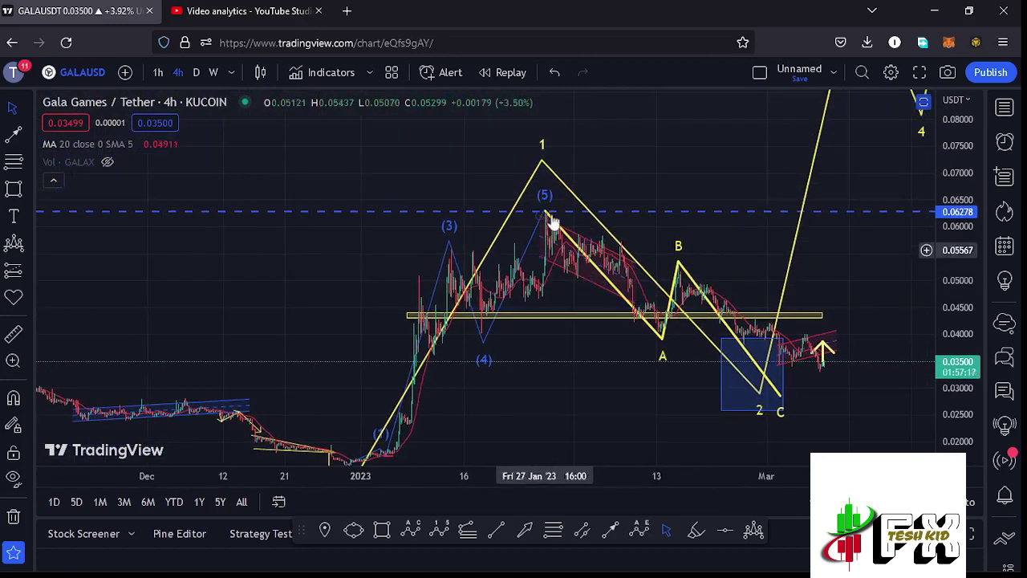
{"action": "left_click_drag", "start_coordinate": [718, 258], "coordinate": [599, 272]}
{"action": "scroll", "coordinate": [961, 189], "scroll_direction": "down", "scroll_amount": 6}
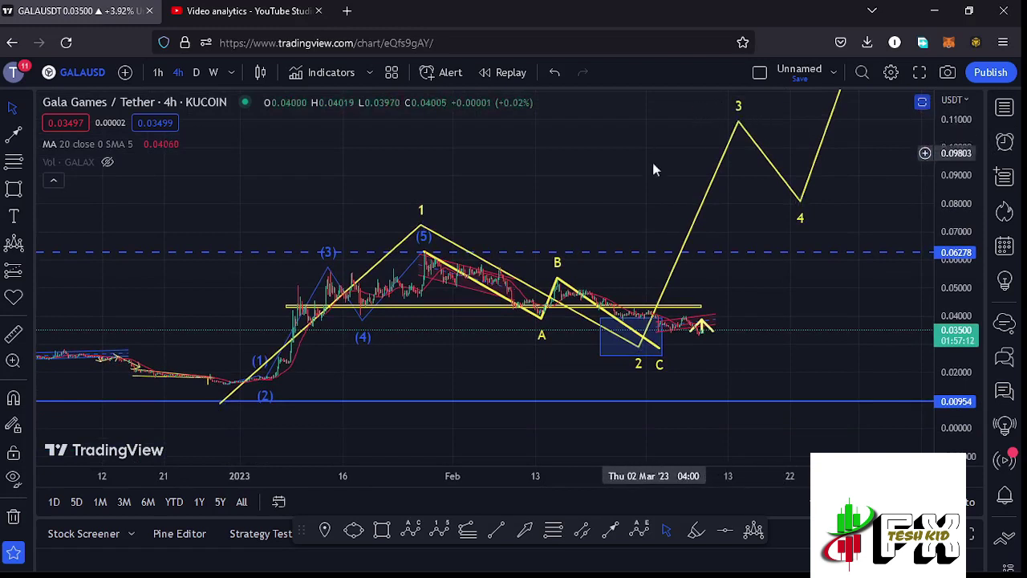
{"action": "left_click", "coordinate": [691, 180]}
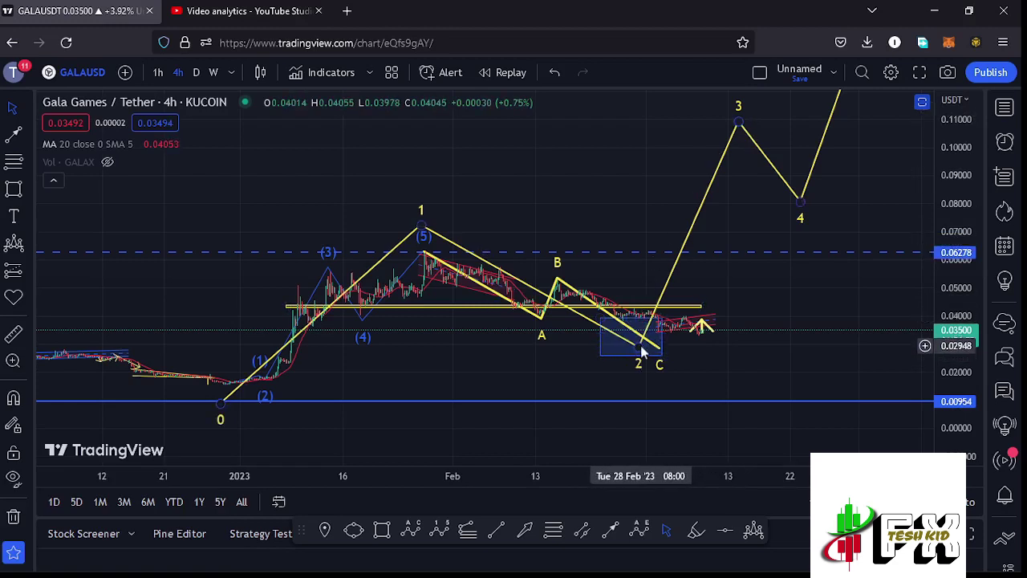
Draw a trend-based Fibonacci extension from the late-December low at 0.01609 to the wave (5) high at 0.06349, projected from 0.03270.
{"action": "left_click", "coordinate": [467, 534]}
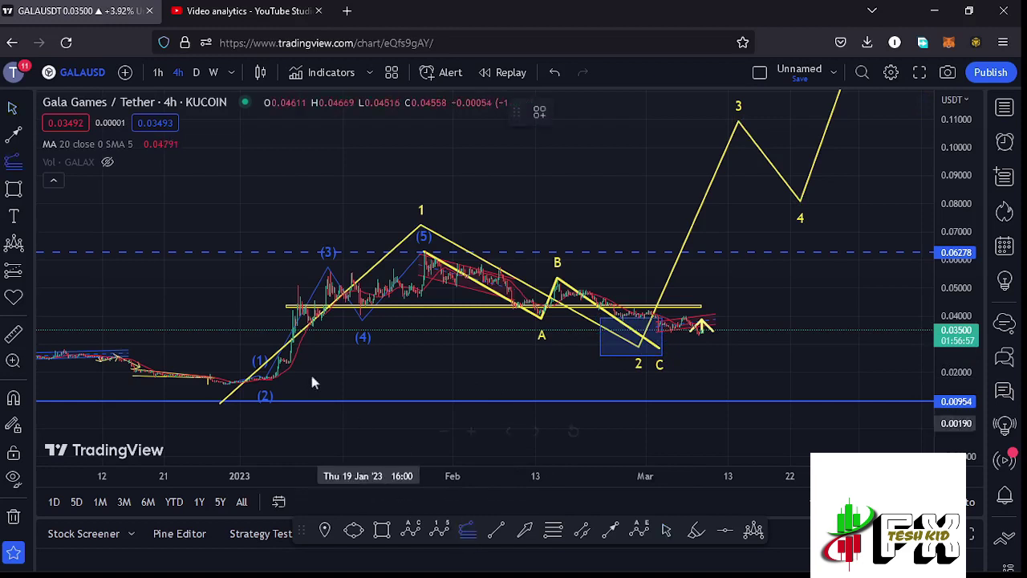
{"action": "left_click", "coordinate": [225, 384]}
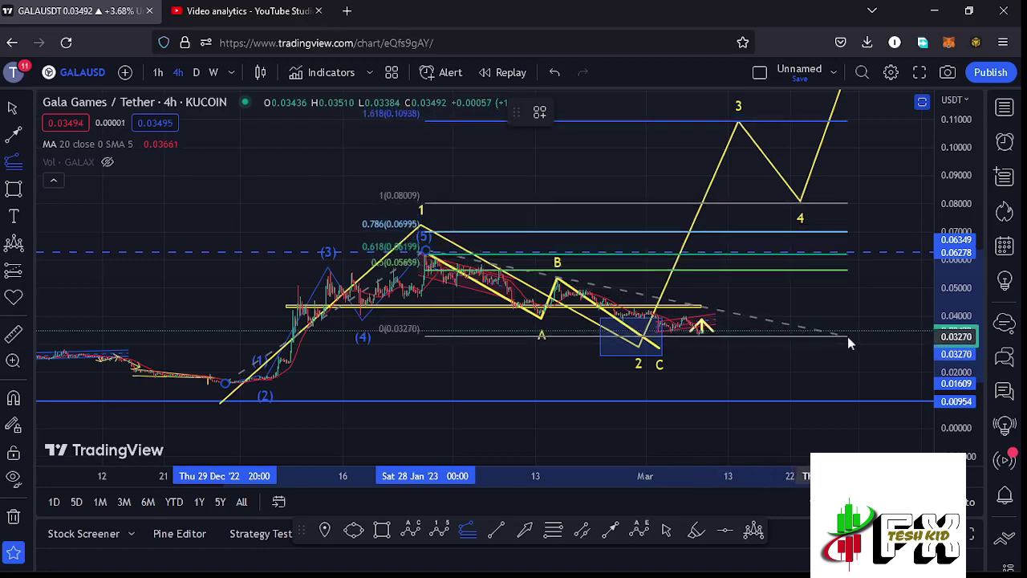
{"action": "left_click", "coordinate": [847, 336]}
{"action": "left_click_drag", "start_coordinate": [874, 280], "coordinate": [853, 328]}
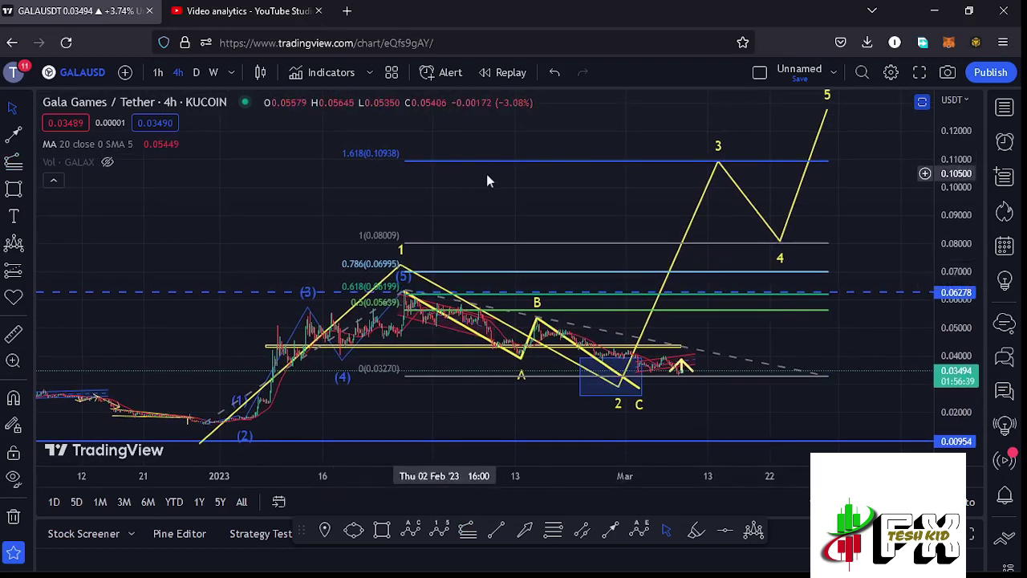
Delete the trend-based Fibonacci extension from the chart.
{"action": "left_click_drag", "start_coordinate": [574, 206], "coordinate": [519, 209]}
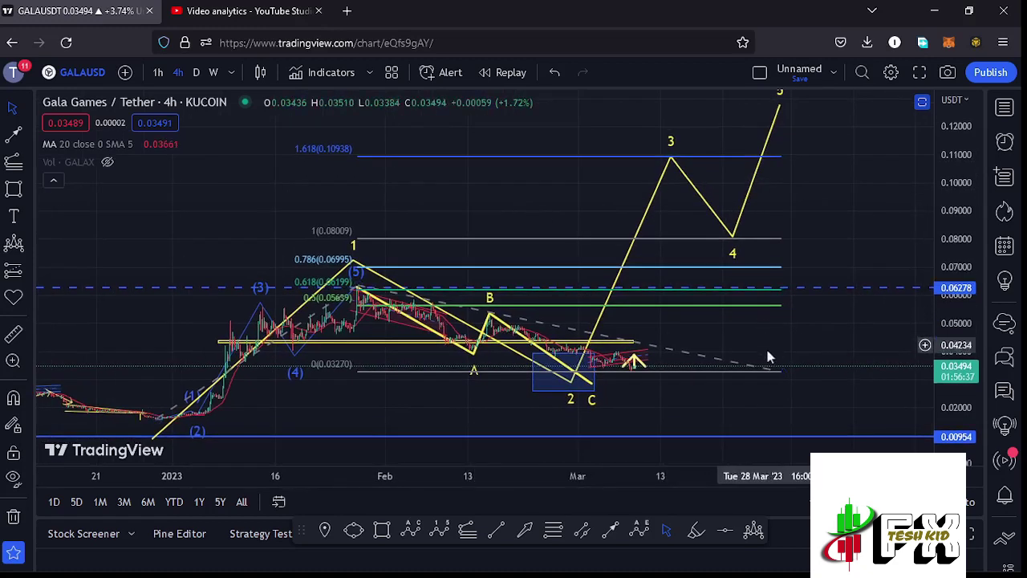
{"action": "left_click", "coordinate": [777, 369]}
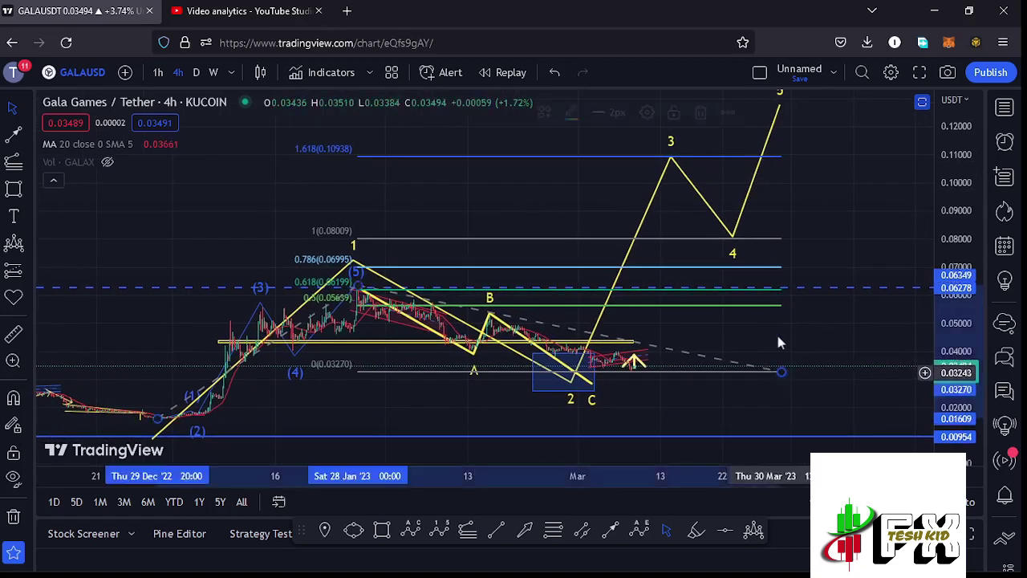
{"action": "left_click", "coordinate": [704, 113]}
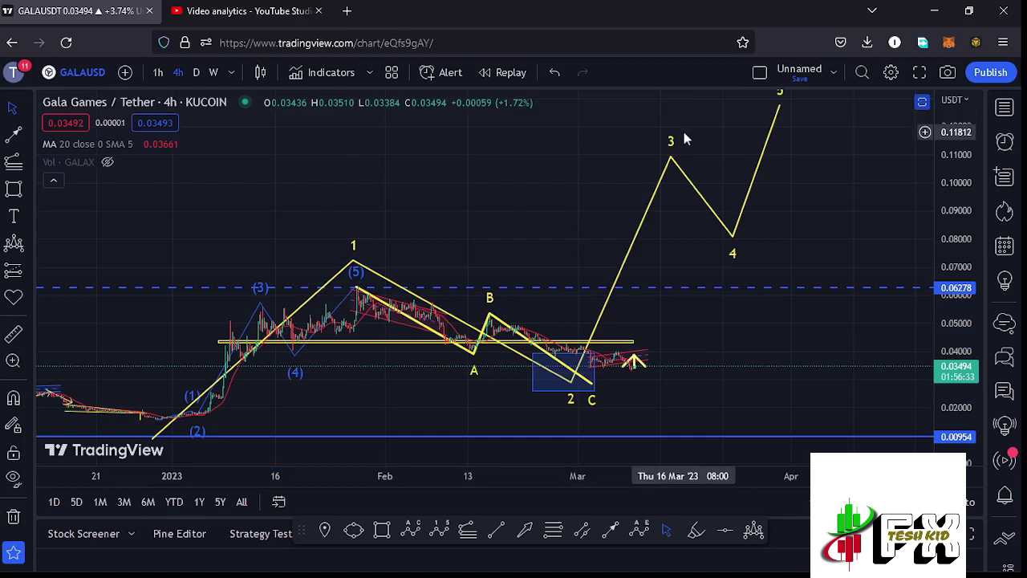
Shorten the yellow upward arrow so that its tip sits at about 0.03665, near the red channel's lower line.
{"action": "left_click_drag", "start_coordinate": [724, 349], "coordinate": [753, 245]}
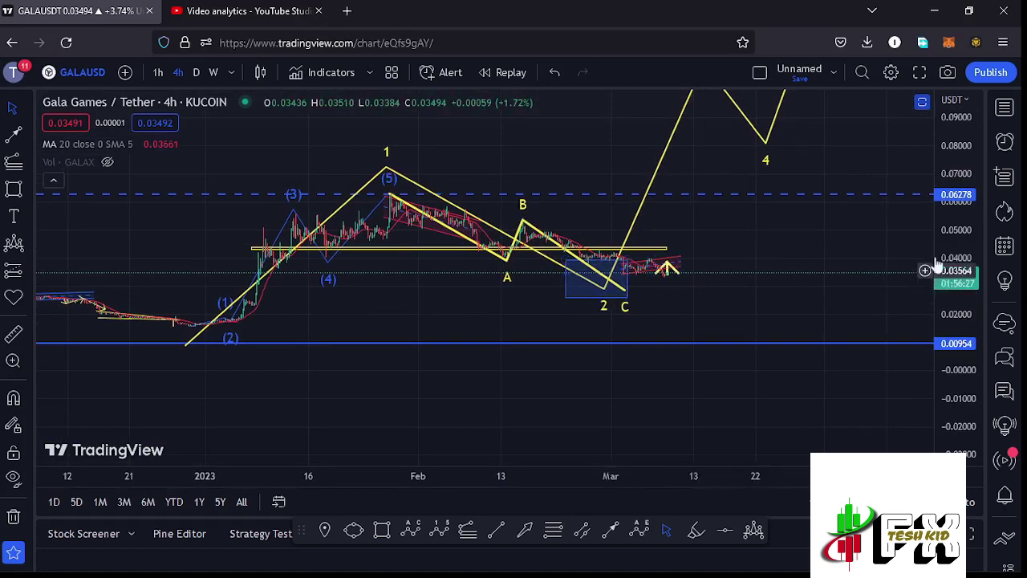
{"action": "left_click_drag", "start_coordinate": [953, 290], "coordinate": [952, 294]}
{"action": "scroll", "coordinate": [952, 293], "scroll_direction": "up", "scroll_amount": 5}
{"action": "scroll", "coordinate": [753, 309], "scroll_direction": "up", "scroll_amount": 6}
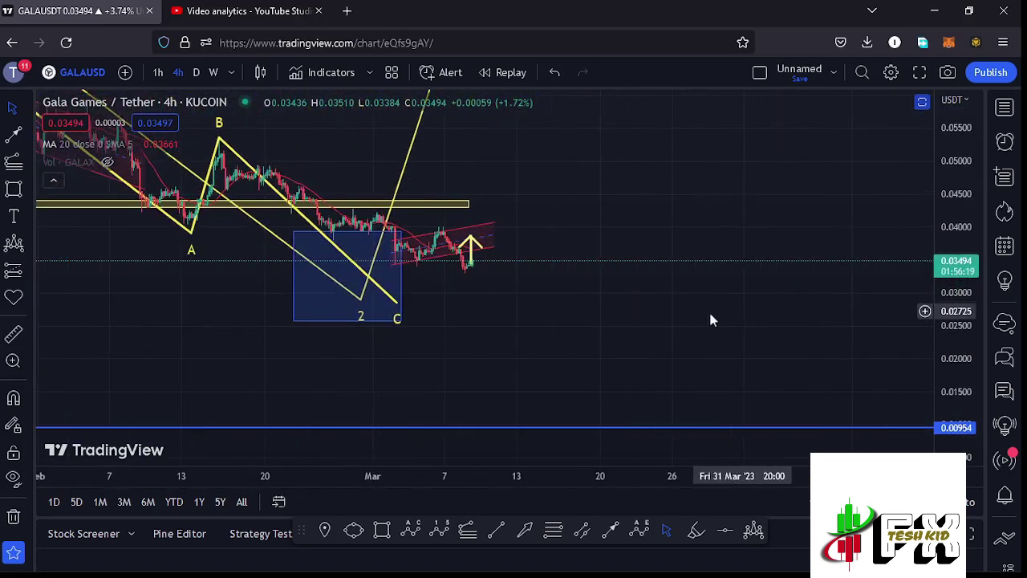
{"action": "scroll", "coordinate": [729, 312], "scroll_direction": "up", "scroll_amount": 2}
{"action": "left_click_drag", "start_coordinate": [440, 320], "coordinate": [654, 361]}
{"action": "scroll", "coordinate": [677, 346], "scroll_direction": "up", "scroll_amount": 1}
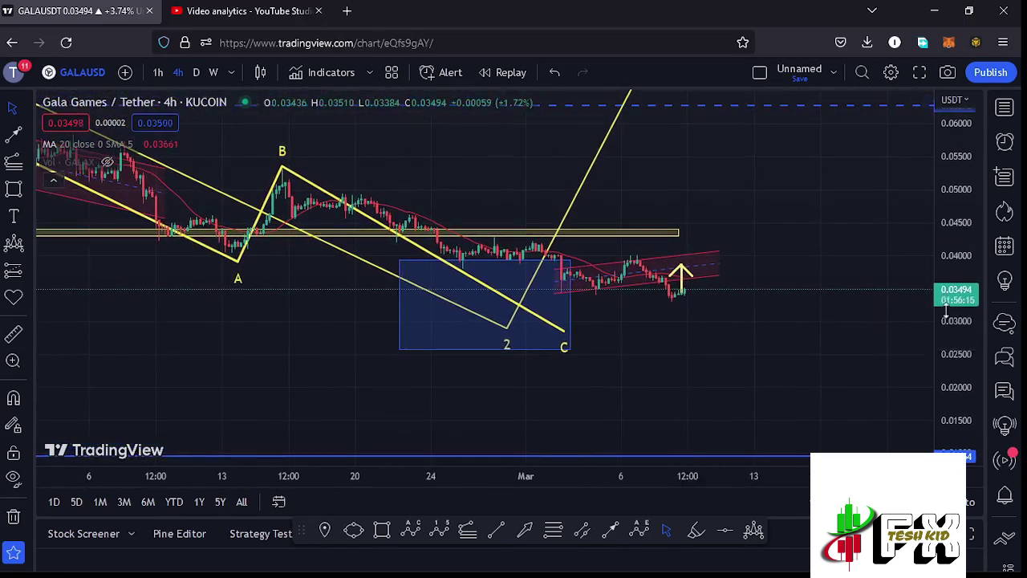
{"action": "scroll", "coordinate": [946, 309], "scroll_direction": "up", "scroll_amount": 5}
{"action": "scroll", "coordinate": [930, 325], "scroll_direction": "up", "scroll_amount": 2}
{"action": "left_click_drag", "start_coordinate": [571, 348], "coordinate": [698, 354]}
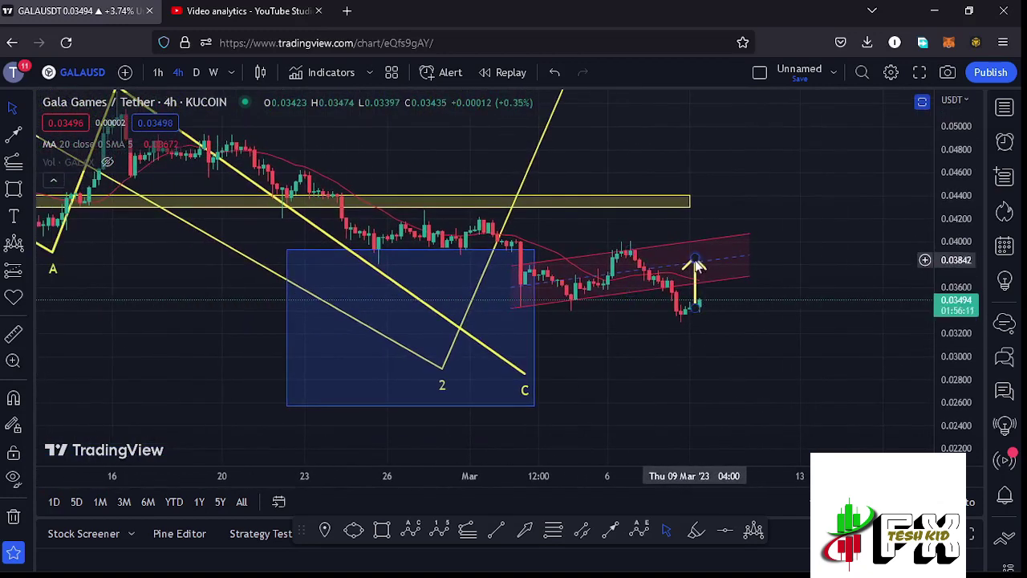
{"action": "left_click_drag", "start_coordinate": [696, 265], "coordinate": [695, 285]}
{"action": "left_click", "coordinate": [697, 285]}
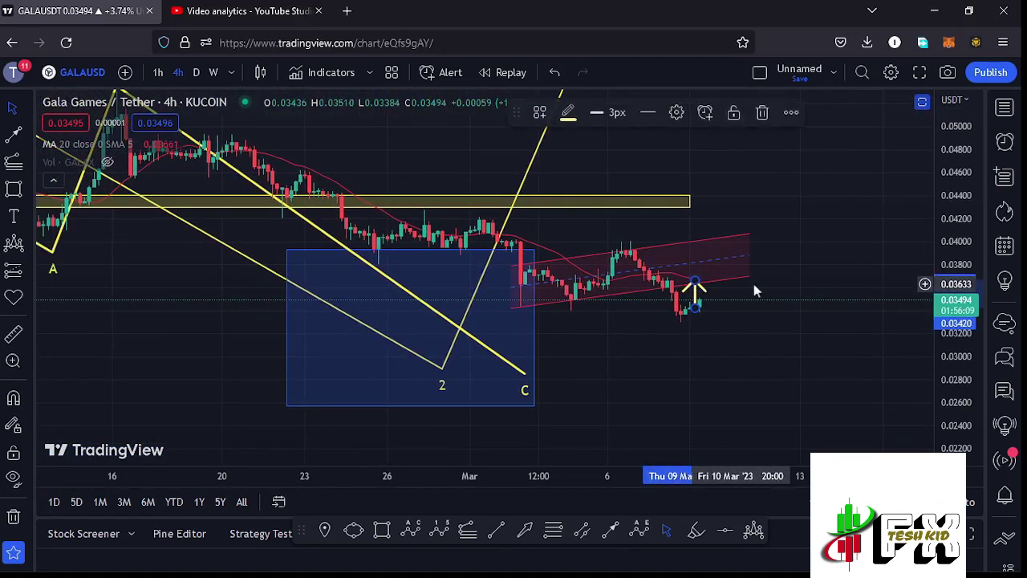
Draw a second arrow from the upward arrow's tip at about 0.03667 down to about 0.02739 on 11 March.
{"action": "scroll", "coordinate": [695, 303], "scroll_direction": "up", "scroll_amount": 5}
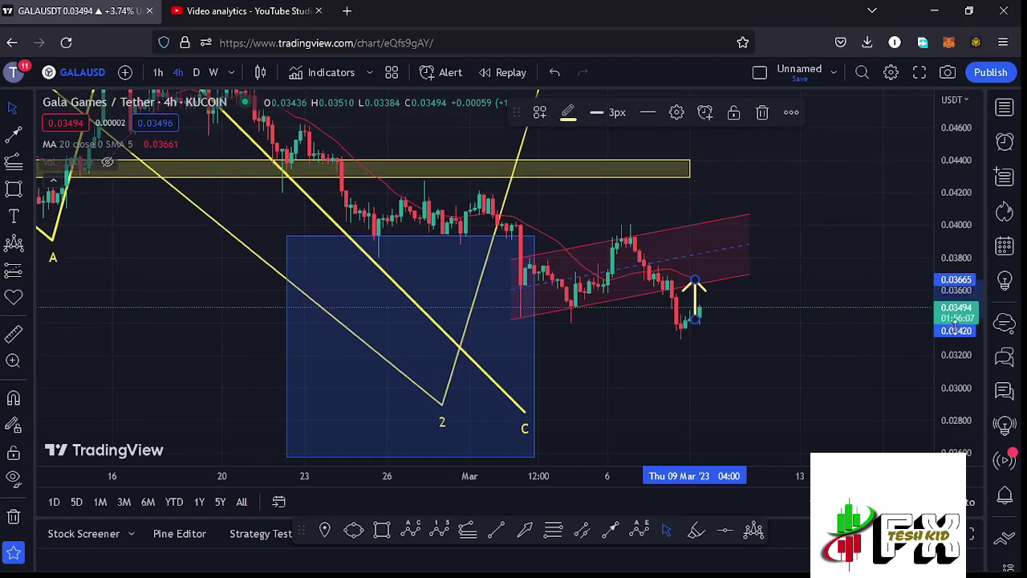
{"action": "mouse_move", "coordinate": [649, 358]}
{"action": "left_mouse_down"}
{"action": "mouse_move", "coordinate": [690, 361]}
{"action": "mouse_move", "coordinate": [710, 391]}
{"action": "mouse_move", "coordinate": [690, 319]}
{"action": "left_mouse_up"}
{"action": "left_click_drag", "start_coordinate": [691, 380], "coordinate": [686, 337]}
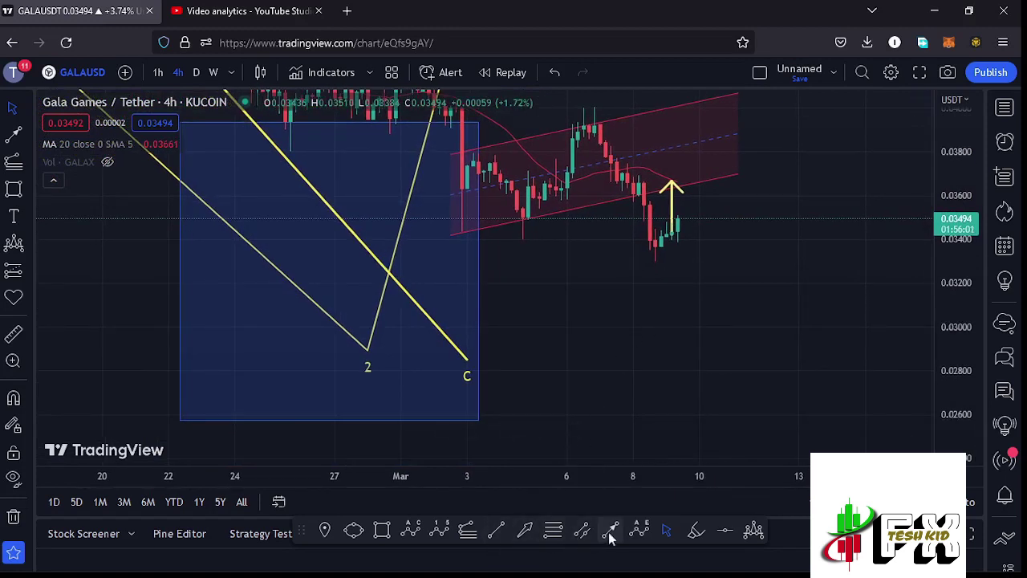
{"action": "left_click", "coordinate": [671, 185]}
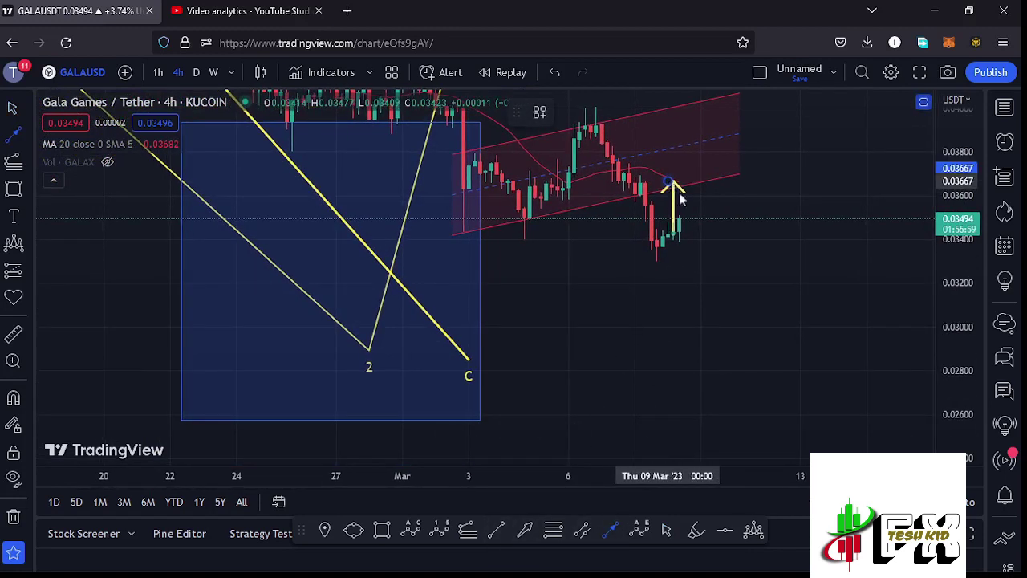
{"action": "left_click", "coordinate": [763, 387]}
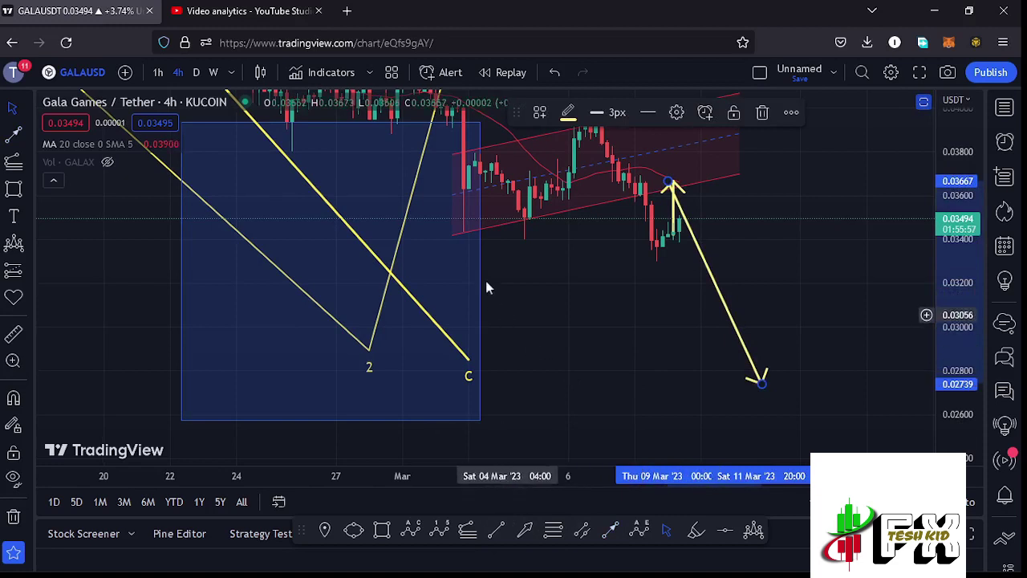
Extend the blue rectangle's right edge to 10 March 20:00 and move the downward arrow's tip to about 0.02574, at the rectangle's lower edge.
{"action": "mouse_move", "coordinate": [479, 271]}
{"action": "left_mouse_down"}
{"action": "mouse_move", "coordinate": [725, 297]}
{"action": "mouse_move", "coordinate": [747, 277]}
{"action": "left_mouse_up"}
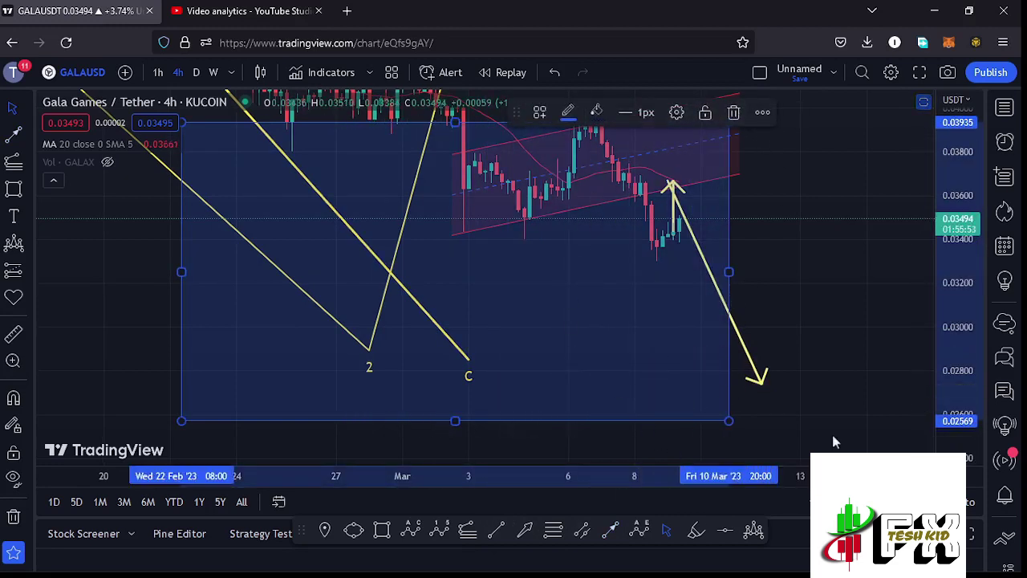
{"action": "left_click_drag", "start_coordinate": [762, 386], "coordinate": [701, 413]}
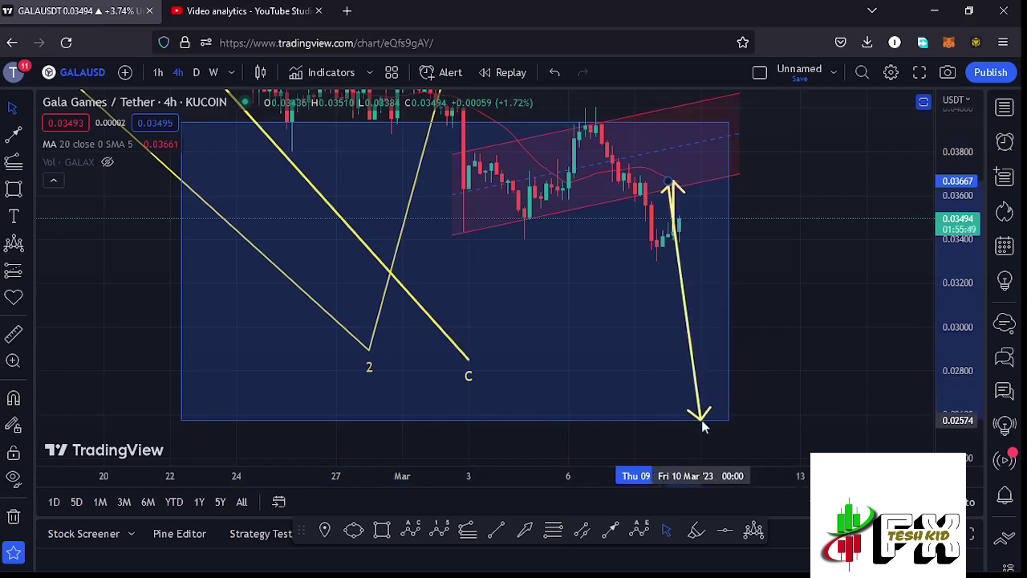
{"action": "left_click_drag", "start_coordinate": [701, 421], "coordinate": [701, 420]}
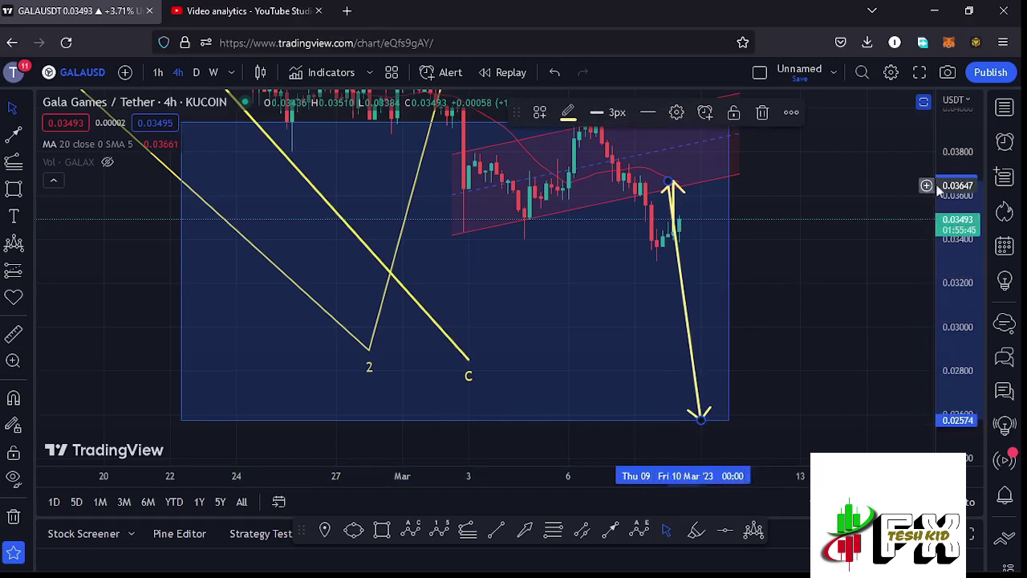
Switch the chart to the 1-hour interval and pull the blue rectangle's right edge back to about 1 March.
{"action": "scroll", "coordinate": [860, 242], "scroll_direction": "down", "scroll_amount": 5}
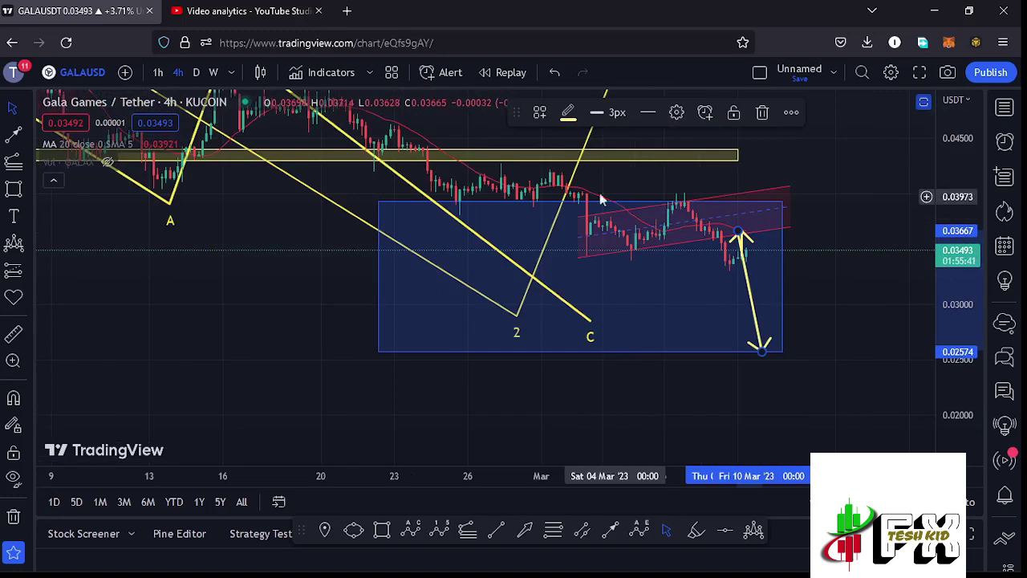
{"action": "left_click", "coordinate": [158, 72]}
{"action": "scroll", "coordinate": [529, 305], "scroll_direction": "down", "scroll_amount": 2}
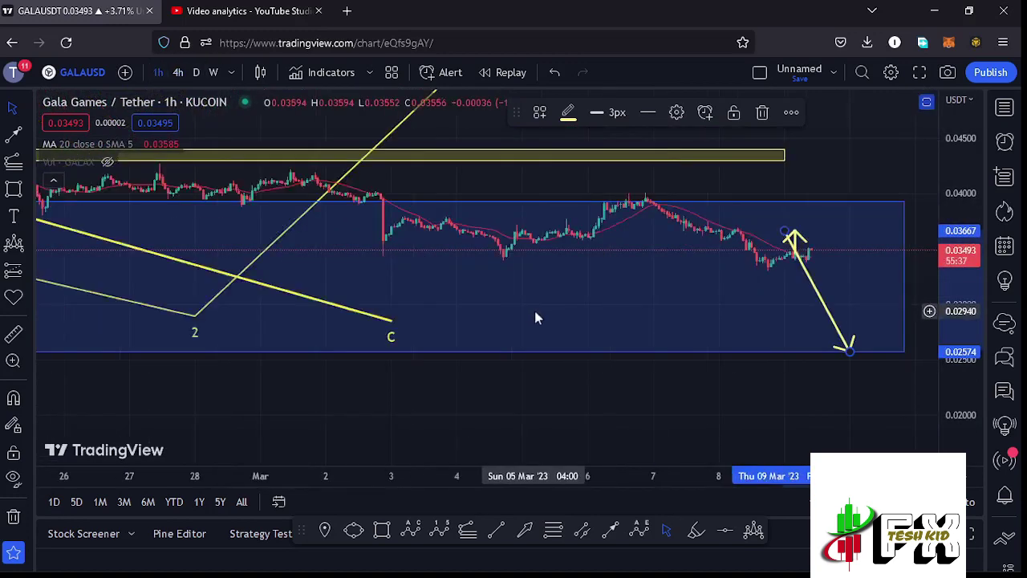
{"action": "scroll", "coordinate": [533, 318], "scroll_direction": "down", "scroll_amount": 4}
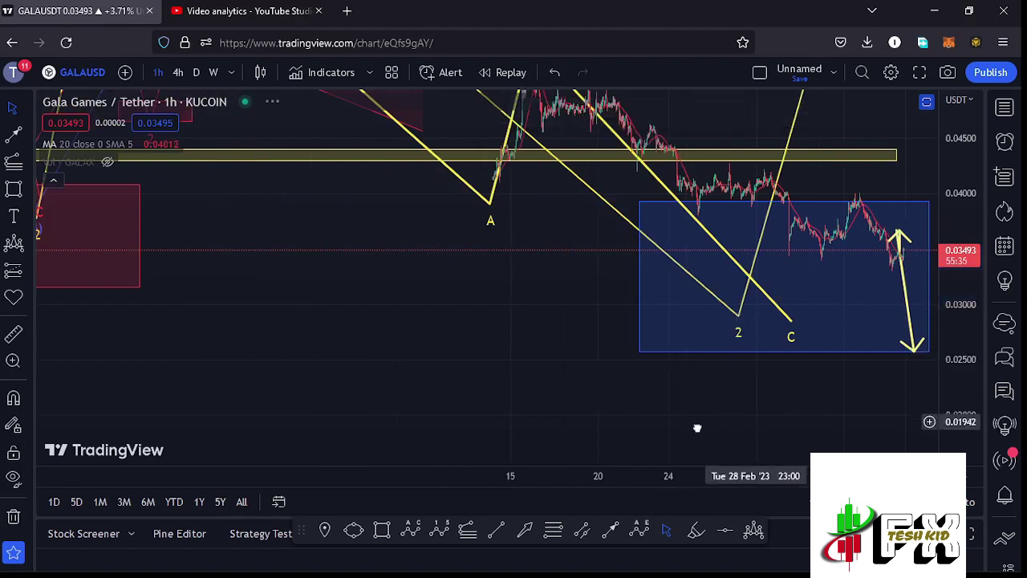
{"action": "left_click_drag", "start_coordinate": [707, 427], "coordinate": [626, 430]}
{"action": "left_click_drag", "start_coordinate": [799, 282], "coordinate": [637, 283]}
Delete the downward and upward yellow arrows beside the latest candles.
{"action": "left_click", "coordinate": [772, 247]}
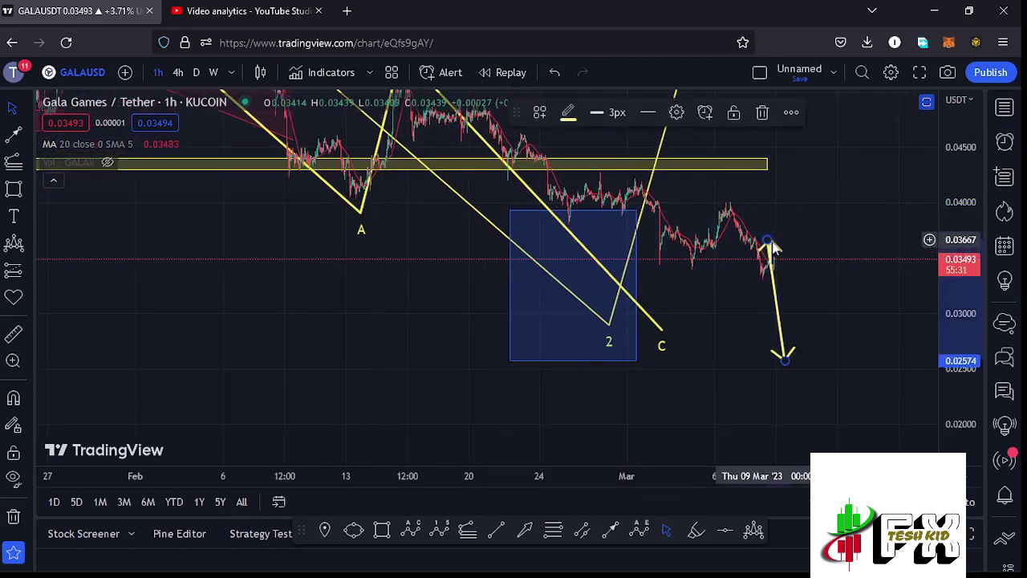
{"action": "left_click", "coordinate": [758, 112]}
{"action": "left_click", "coordinate": [773, 248]}
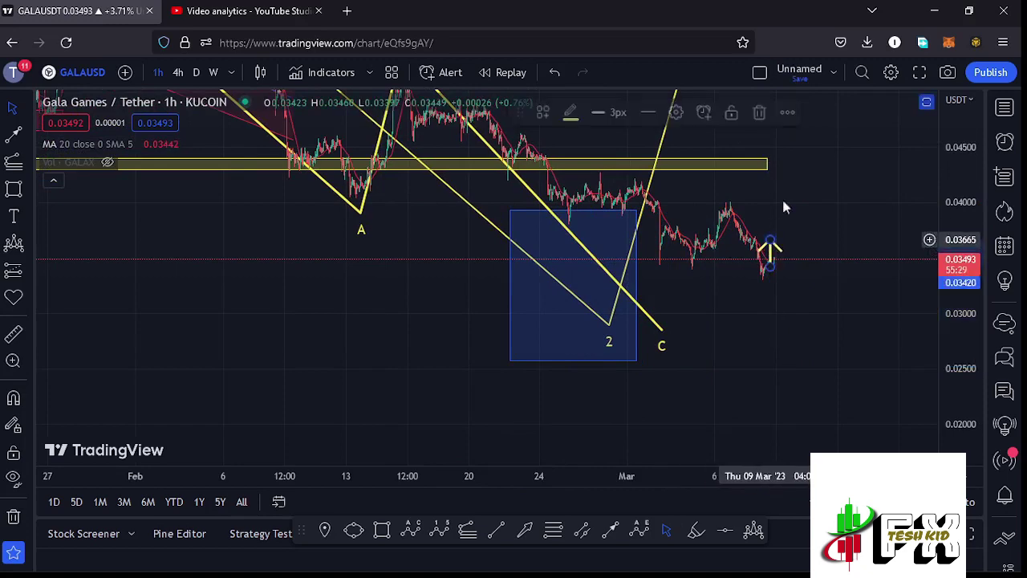
{"action": "left_click", "coordinate": [760, 114]}
Start a head and shoulders pattern at about 0.03411 on 4 March, with the left shoulder at about 0.03790 and the first trough at 0.03572.
{"action": "scroll", "coordinate": [674, 310], "scroll_direction": "up", "scroll_amount": 5}
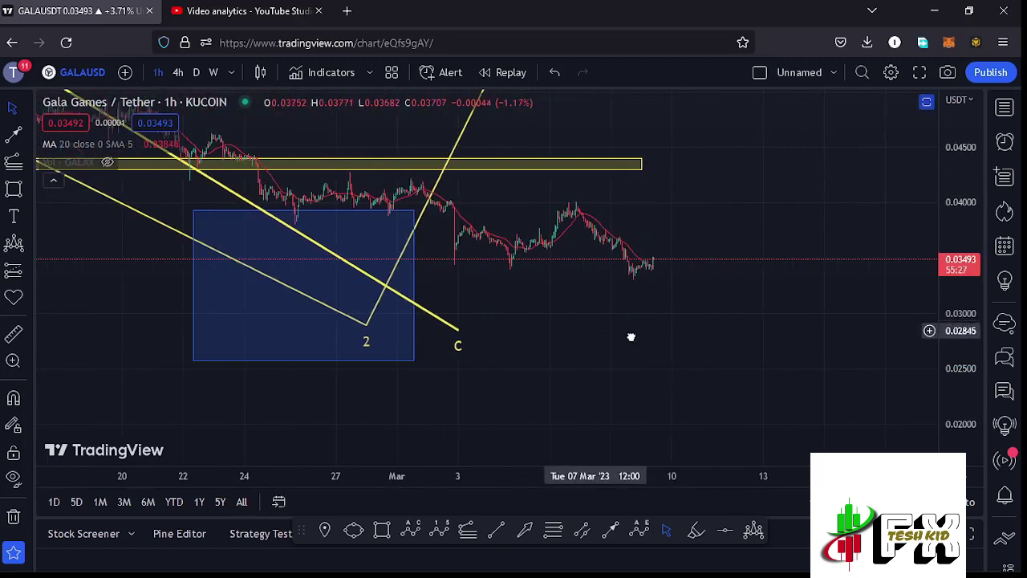
{"action": "left_click_drag", "start_coordinate": [622, 336], "coordinate": [646, 338]}
{"action": "scroll", "coordinate": [957, 268], "scroll_direction": "up", "scroll_amount": 7}
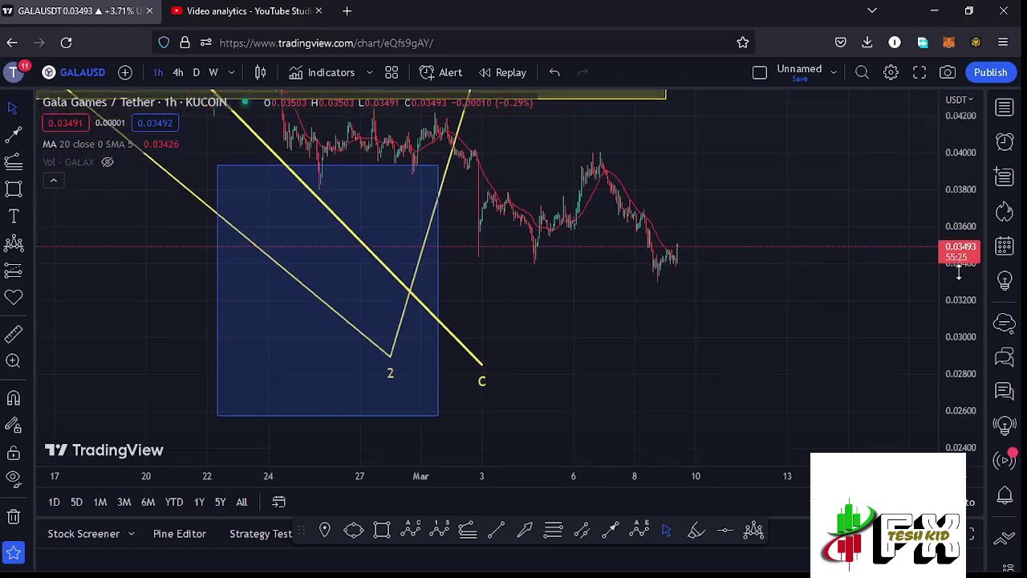
{"action": "scroll", "coordinate": [600, 277], "scroll_direction": "up", "scroll_amount": 2}
{"action": "left_click_drag", "start_coordinate": [537, 280], "coordinate": [676, 390]}
{"action": "scroll", "coordinate": [610, 383], "scroll_direction": "up", "scroll_amount": 4}
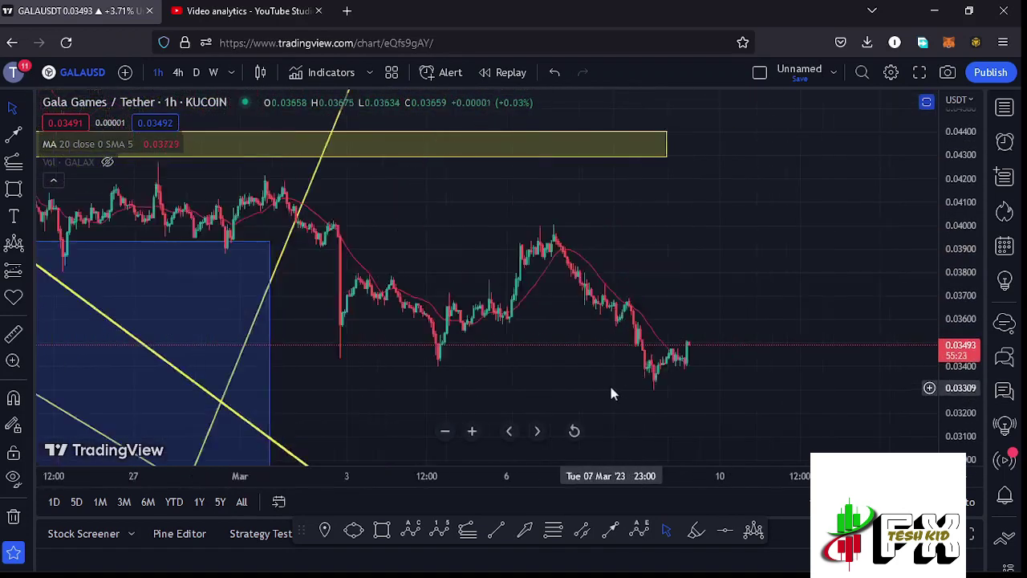
{"action": "left_click_drag", "start_coordinate": [536, 380], "coordinate": [552, 378]}
{"action": "scroll", "coordinate": [498, 393], "scroll_direction": "up", "scroll_amount": 2}
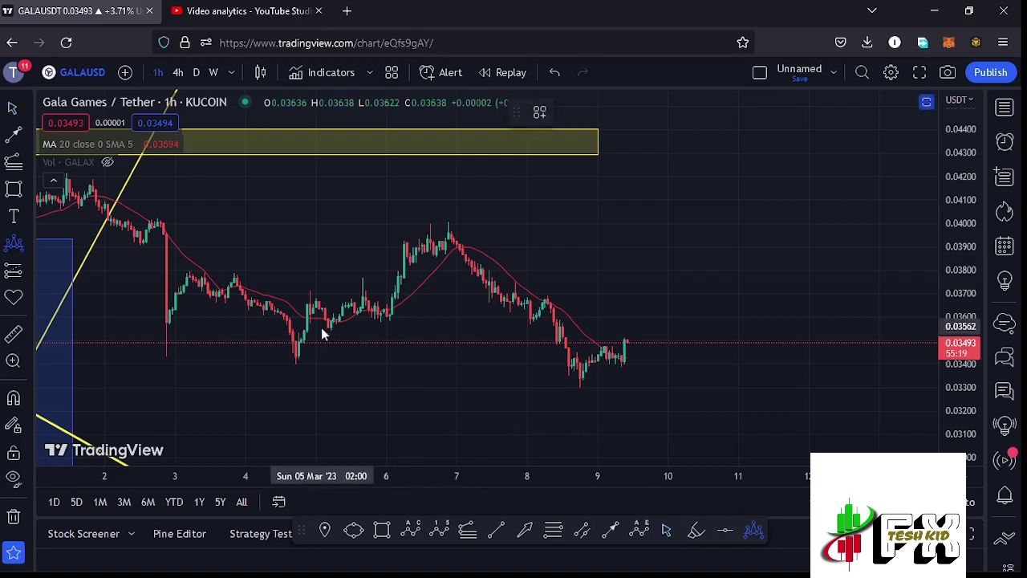
{"action": "left_click", "coordinate": [296, 361]}
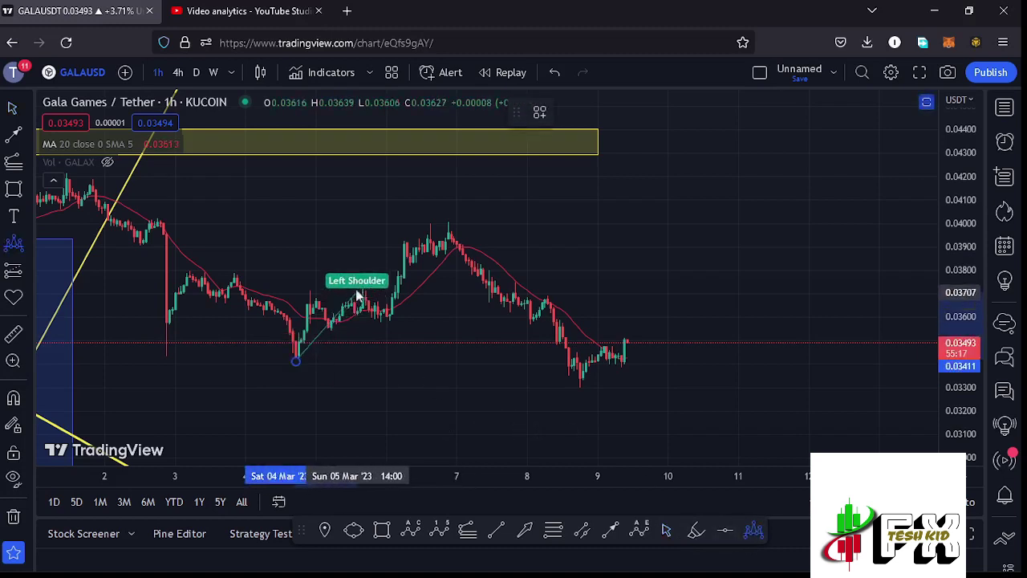
{"action": "left_click", "coordinate": [357, 272]}
{"action": "left_click", "coordinate": [383, 323]}
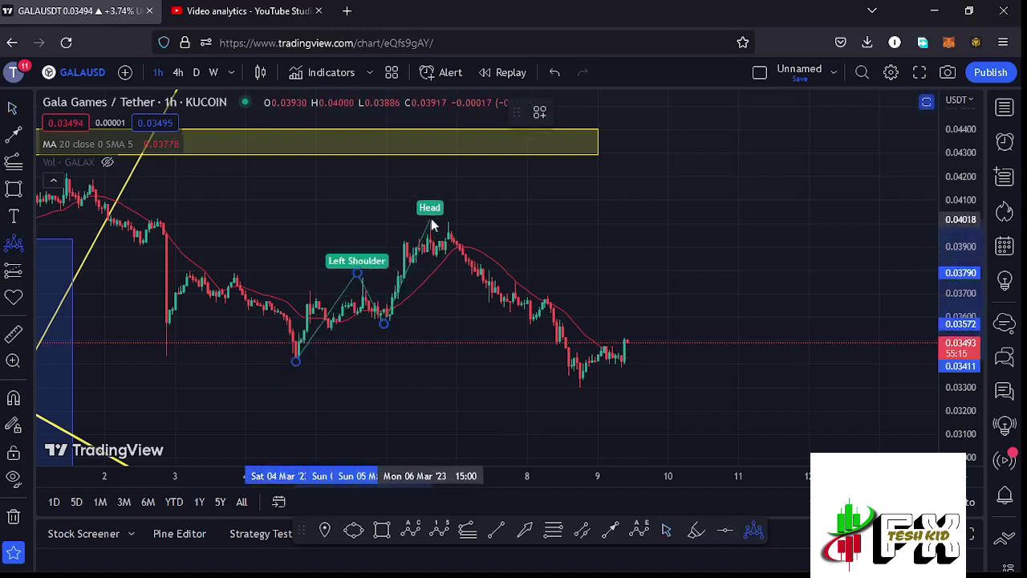
Finish the pattern with the head at about 0.04021, second trough at 0.03569, right shoulder at 0.03707 and end point at about 0.03292.
{"action": "left_click", "coordinate": [430, 219]}
{"action": "left_click", "coordinate": [531, 322]}
{"action": "left_click", "coordinate": [544, 292]}
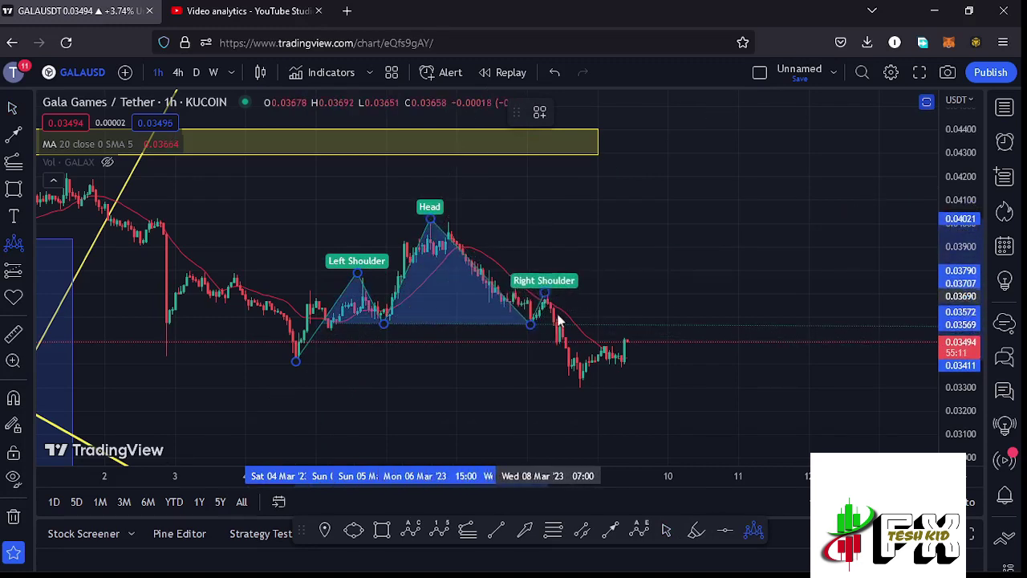
{"action": "left_click", "coordinate": [580, 391]}
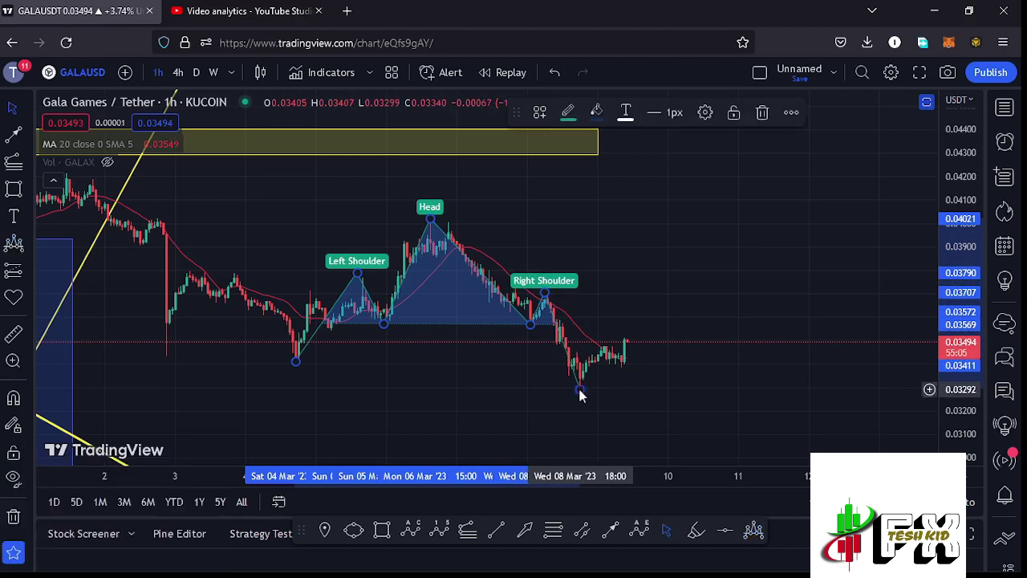
{"action": "left_click", "coordinate": [574, 428]}
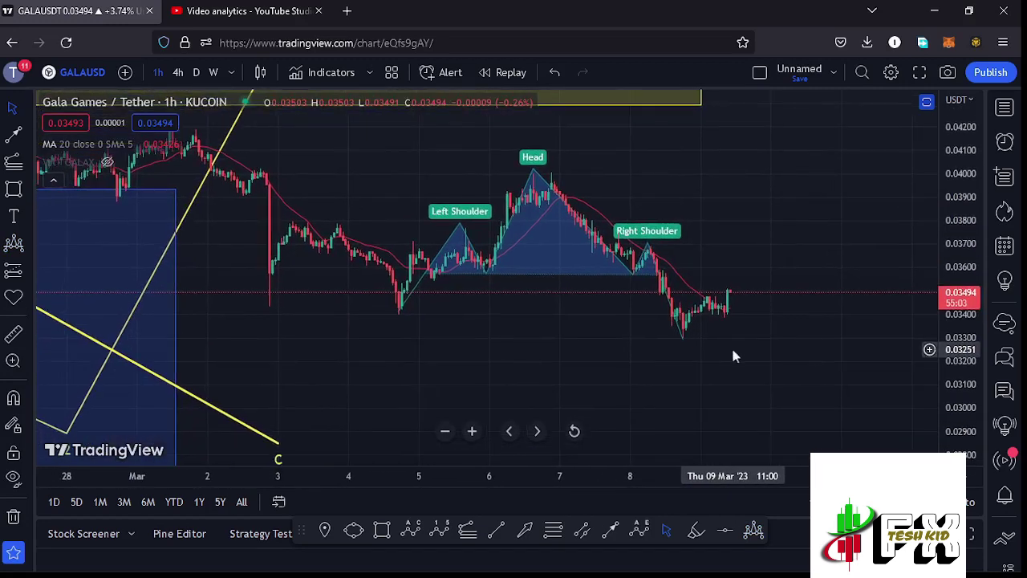
Draw a vertical trend line from about 0.04008 on 6 March to the neckline, and move it below the neckline so it ends near 0.03131.
{"action": "scroll", "coordinate": [449, 369], "scroll_direction": "up", "scroll_amount": 3}
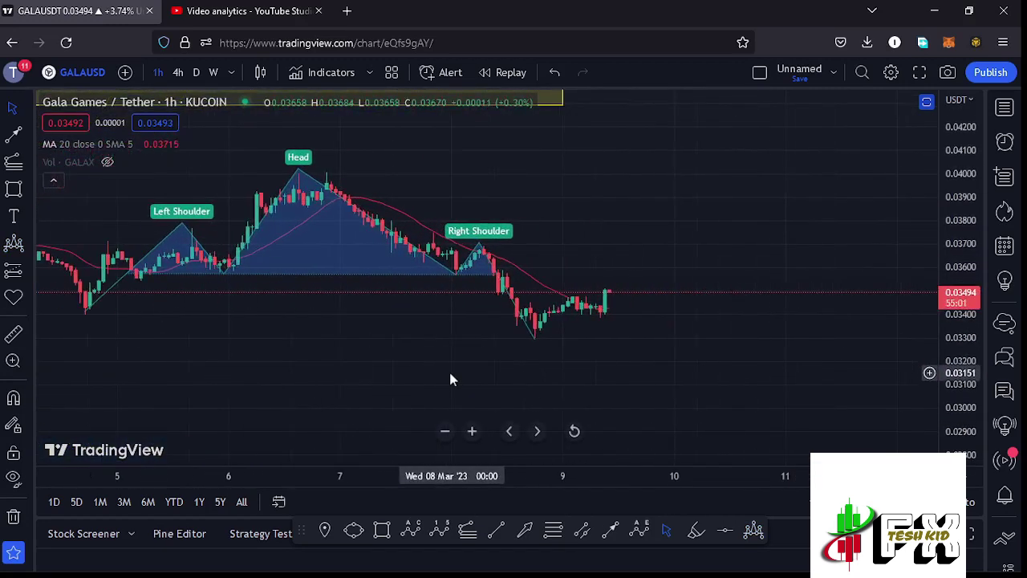
{"action": "left_click_drag", "start_coordinate": [317, 366], "coordinate": [466, 364]}
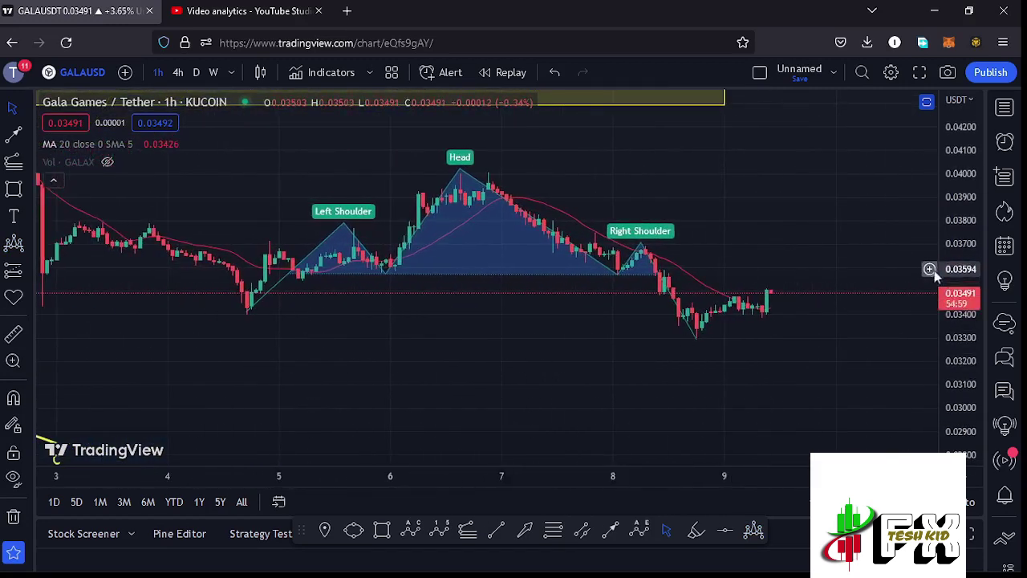
{"action": "left_click_drag", "start_coordinate": [961, 296], "coordinate": [874, 276]}
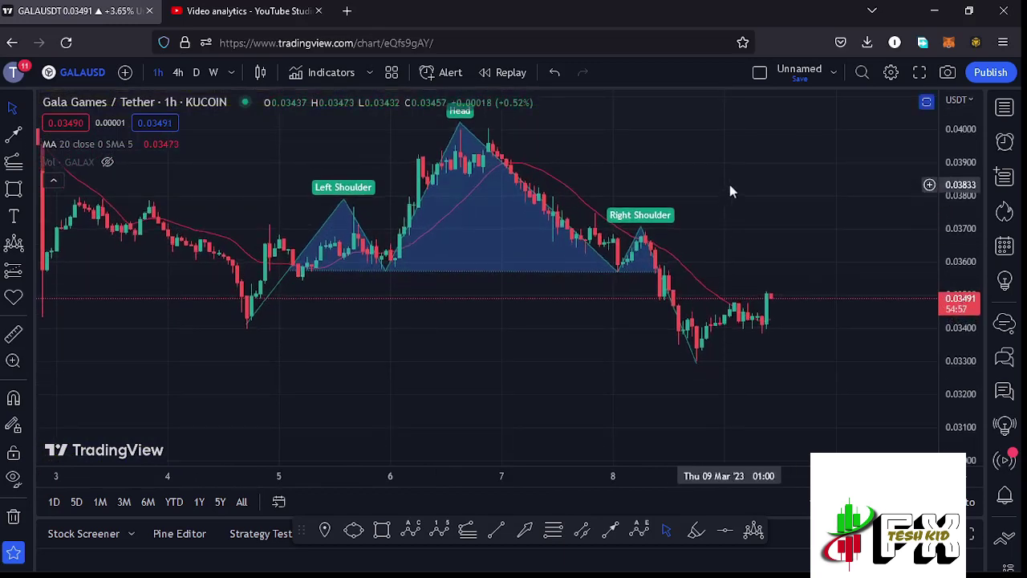
{"action": "left_click_drag", "start_coordinate": [731, 201], "coordinate": [740, 234]}
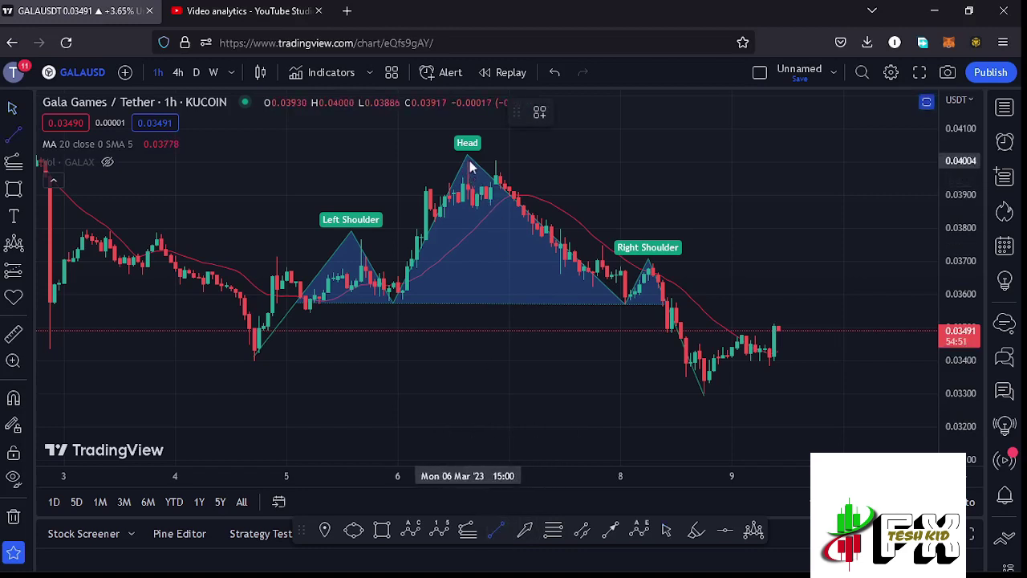
{"action": "left_click", "coordinate": [496, 160]}
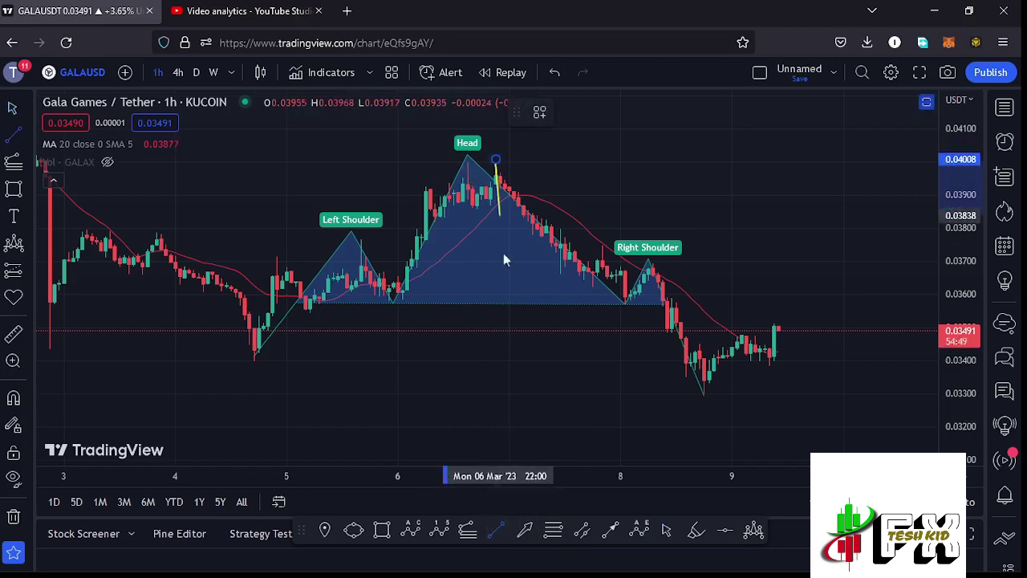
{"action": "left_click", "coordinate": [493, 302]}
{"action": "left_click_drag", "start_coordinate": [498, 241], "coordinate": [497, 380]}
{"action": "left_click_drag", "start_coordinate": [572, 392], "coordinate": [578, 307]}
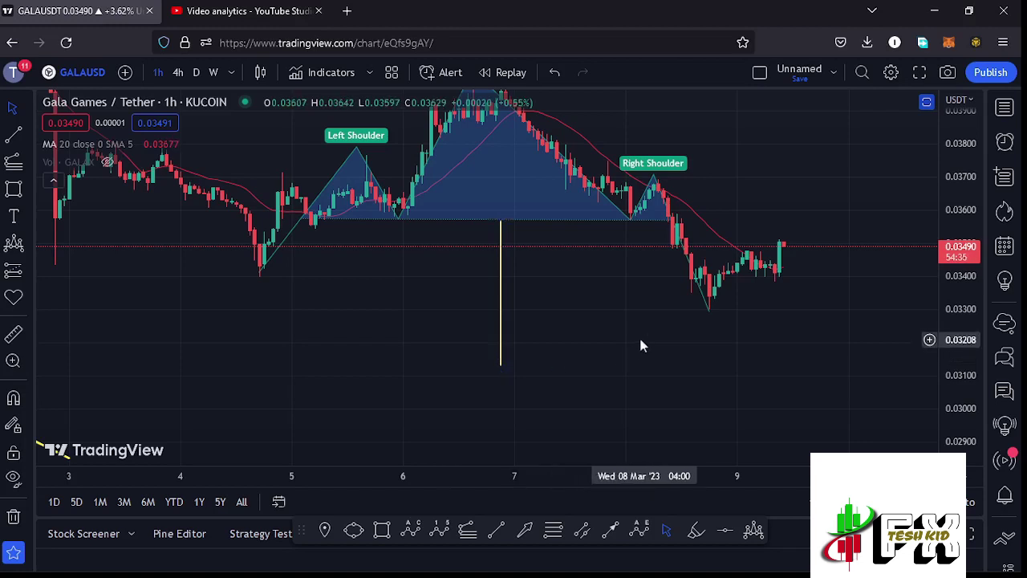
{"action": "scroll", "coordinate": [642, 338], "scroll_direction": "up", "scroll_amount": 1}
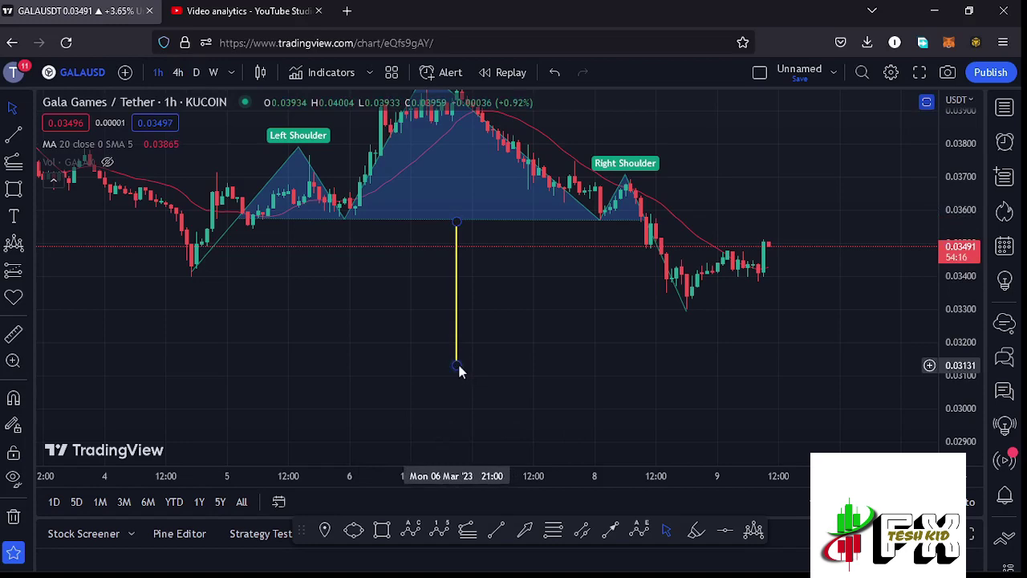
Switch the chart to the 4-hour interval and compress the price scale to show the whole A-B-C correction.
{"action": "left_click", "coordinate": [181, 77]}
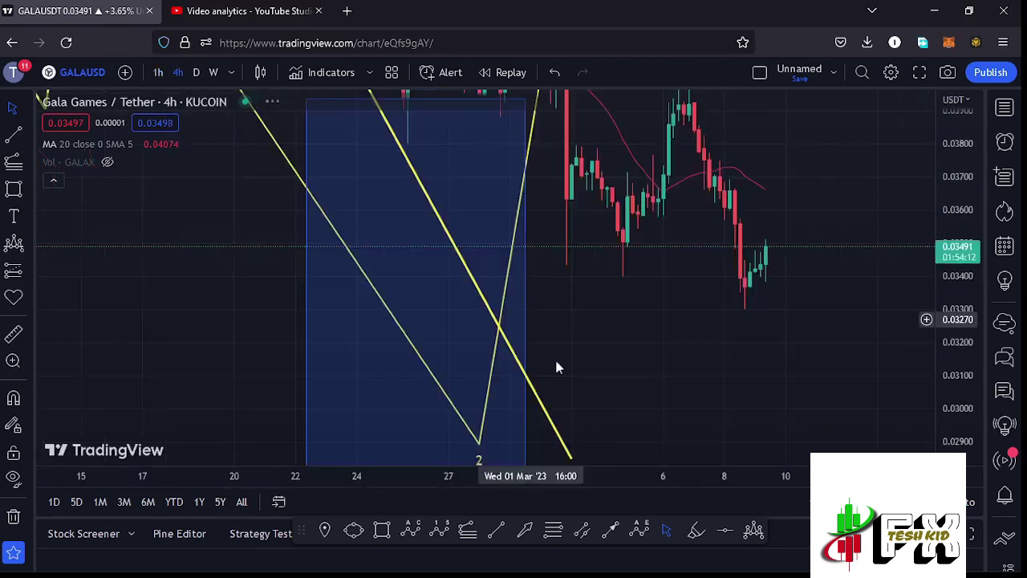
{"action": "left_click_drag", "start_coordinate": [965, 183], "coordinate": [958, 327]}
{"action": "scroll", "coordinate": [720, 364], "scroll_direction": "down", "scroll_amount": 3}
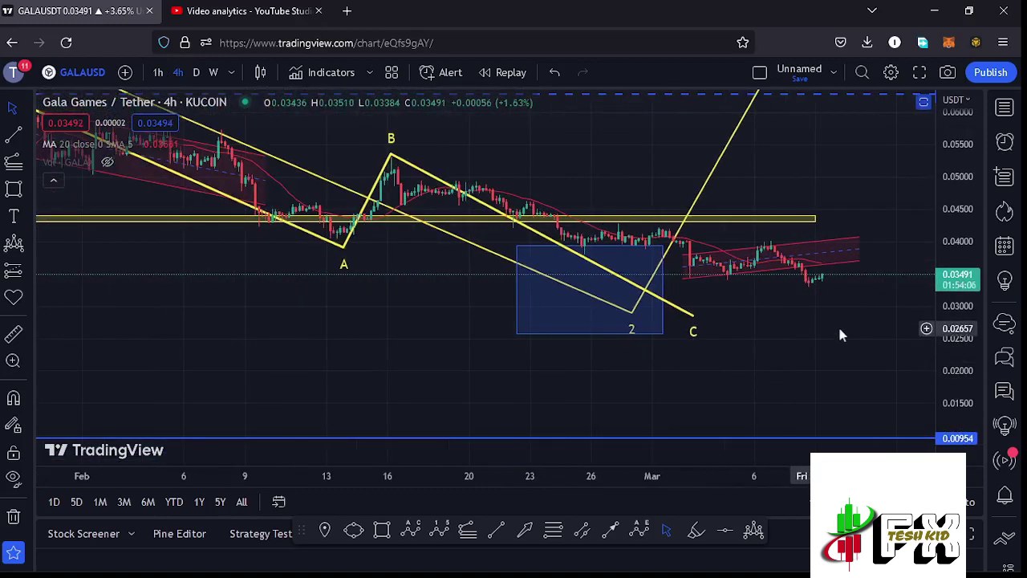
{"action": "scroll", "coordinate": [855, 349], "scroll_direction": "down", "scroll_amount": 2}
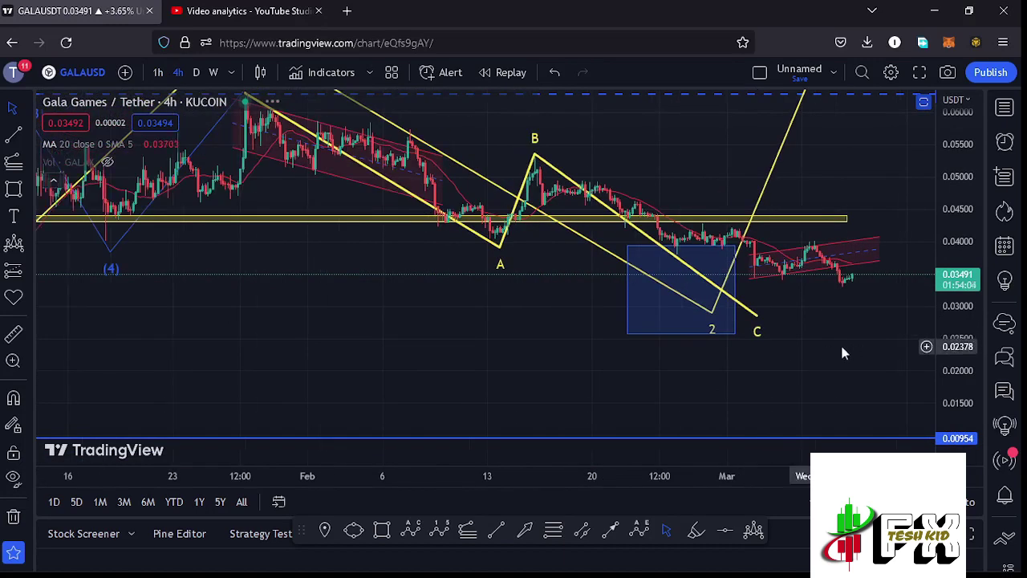
{"action": "scroll", "coordinate": [843, 351], "scroll_direction": "down", "scroll_amount": 2}
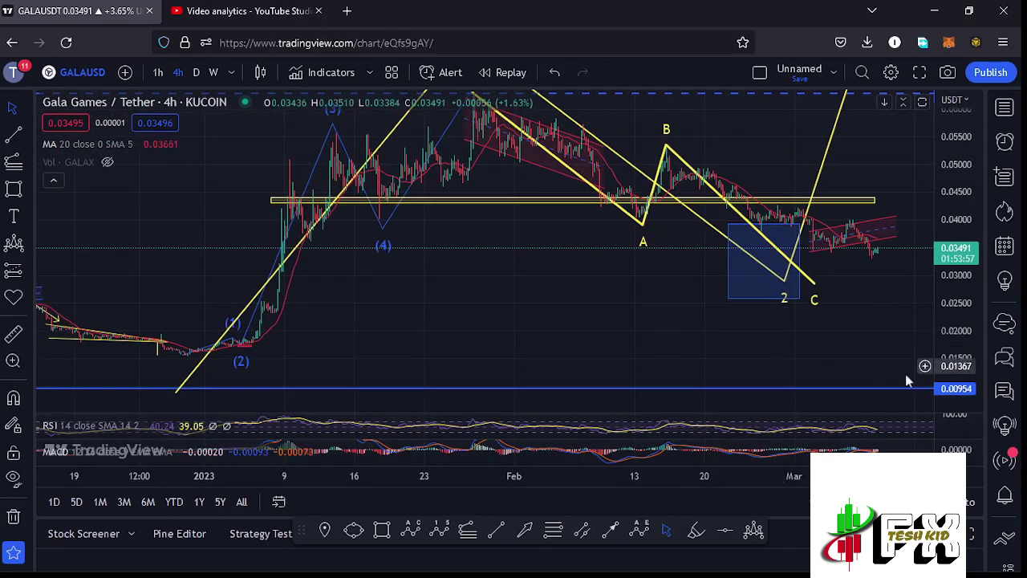
Maximize the RSI pane to examine its February and March swings, and restore the pane layout.
{"action": "left_click", "coordinate": [923, 426]}
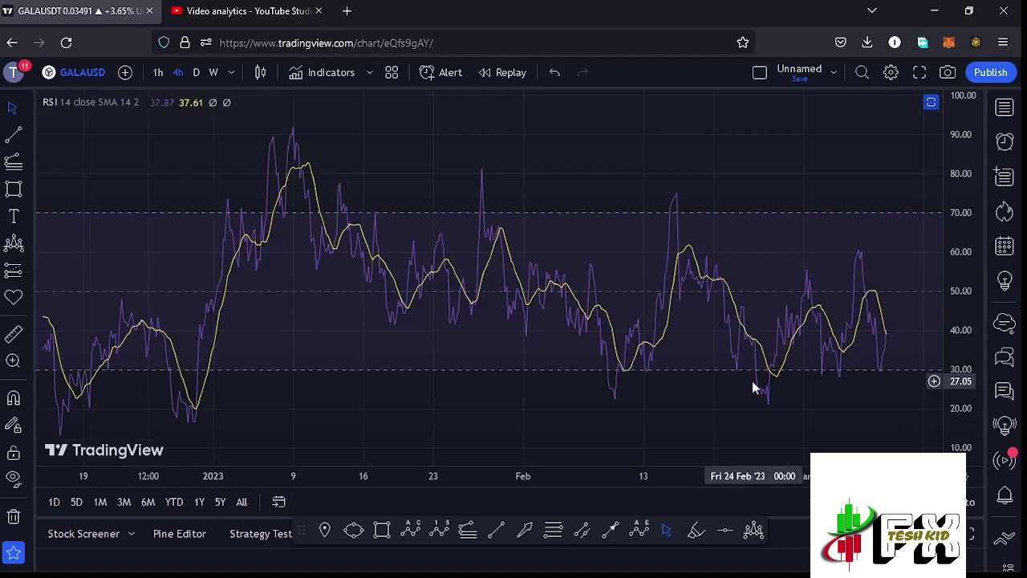
{"action": "scroll", "coordinate": [755, 387], "scroll_direction": "up", "scroll_amount": 5}
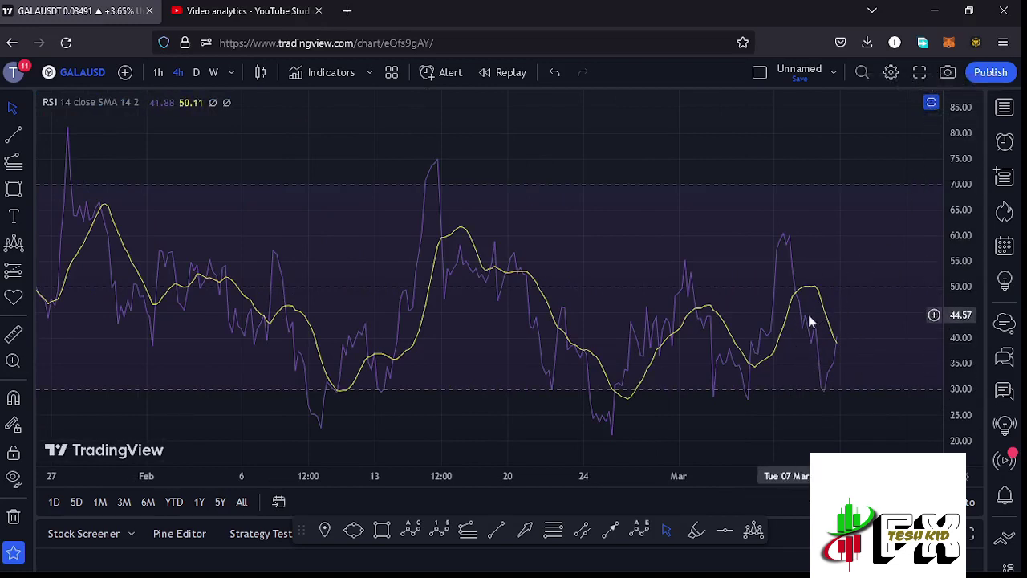
{"action": "left_click", "coordinate": [930, 102]}
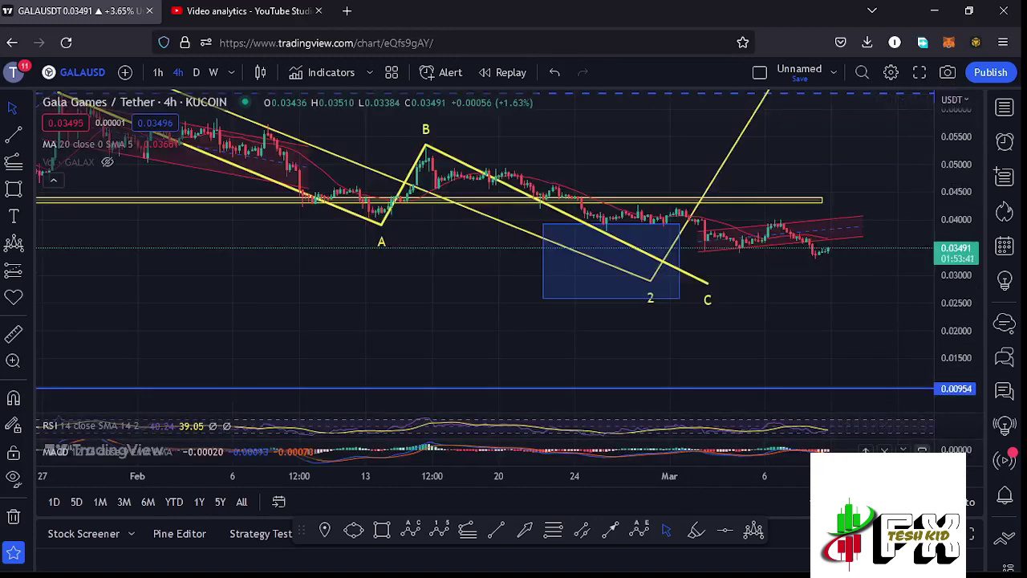
Maximize the MACD pane to examine the March histogram and signal lines, and restore the pane layout.
{"action": "left_click", "coordinate": [922, 450]}
{"action": "scroll", "coordinate": [705, 365], "scroll_direction": "up", "scroll_amount": 10}
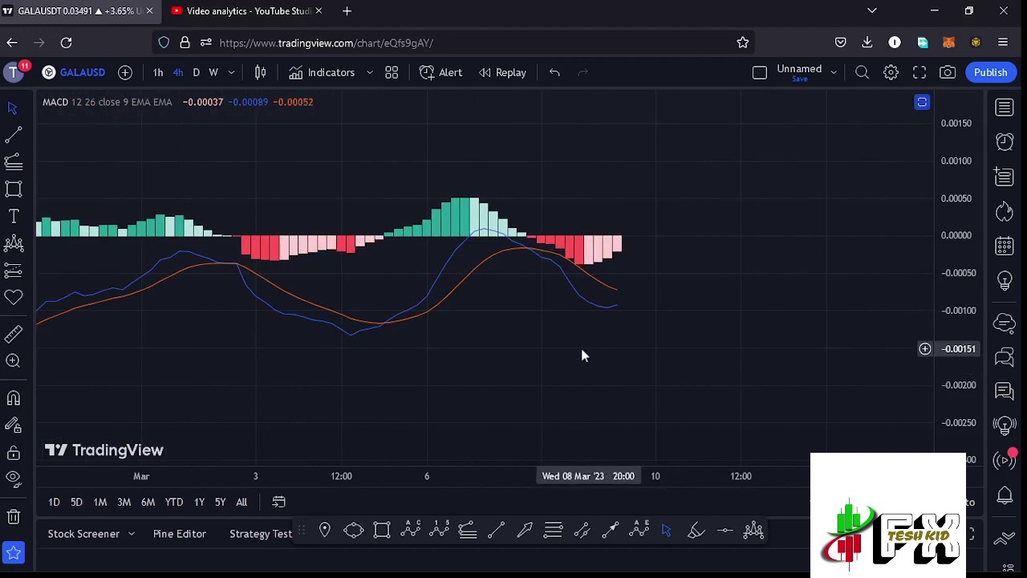
{"action": "left_click_drag", "start_coordinate": [585, 355], "coordinate": [638, 374]}
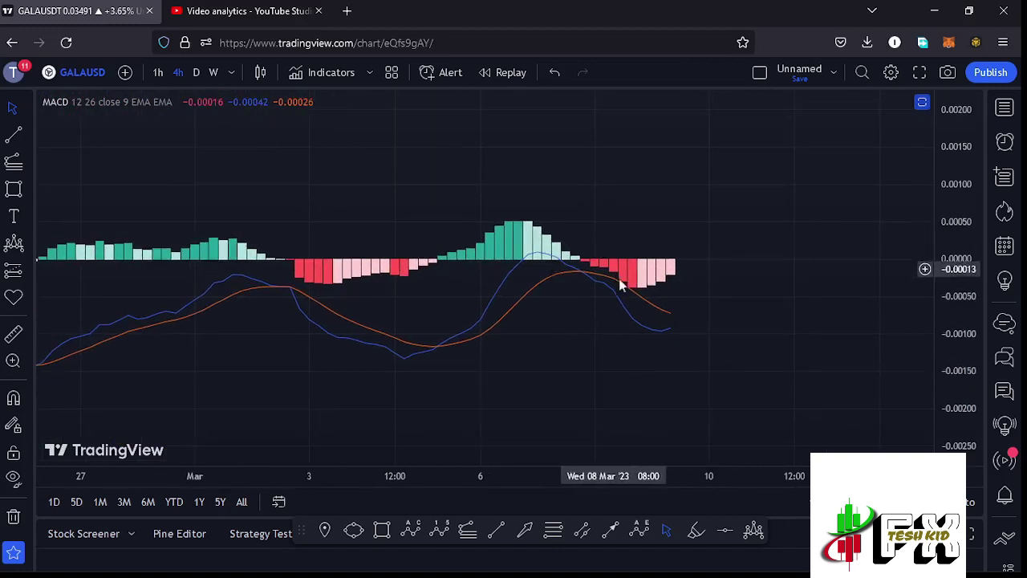
{"action": "left_click", "coordinate": [922, 103]}
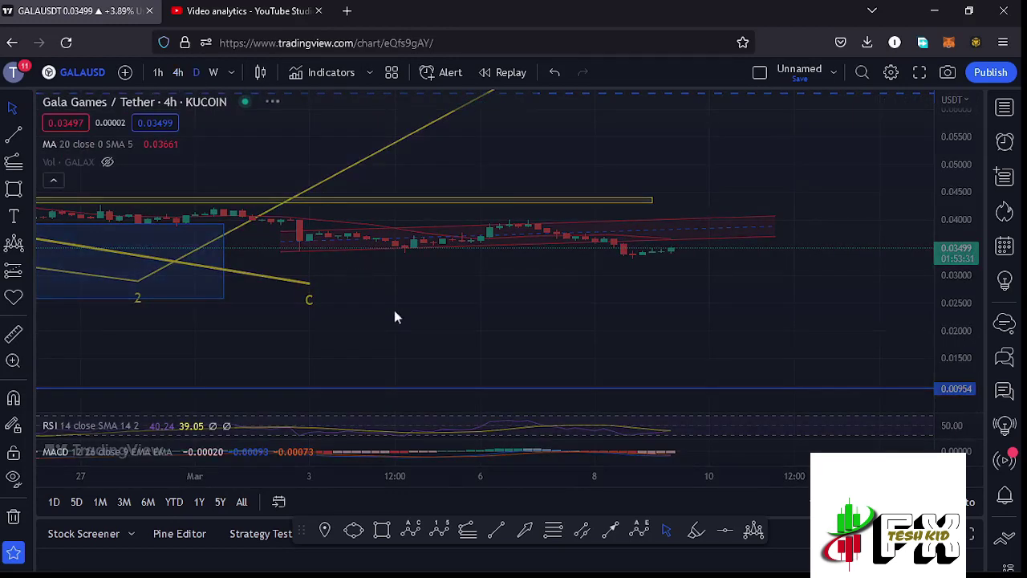
Switch the chart to the daily interval, show the price history back to September 2021 and maximize the price pane.
{"action": "scroll", "coordinate": [401, 317], "scroll_direction": "down", "scroll_amount": 15}
{"action": "scroll", "coordinate": [954, 233], "scroll_direction": "down", "scroll_amount": 10}
{"action": "scroll", "coordinate": [955, 237], "scroll_direction": "down", "scroll_amount": 12}
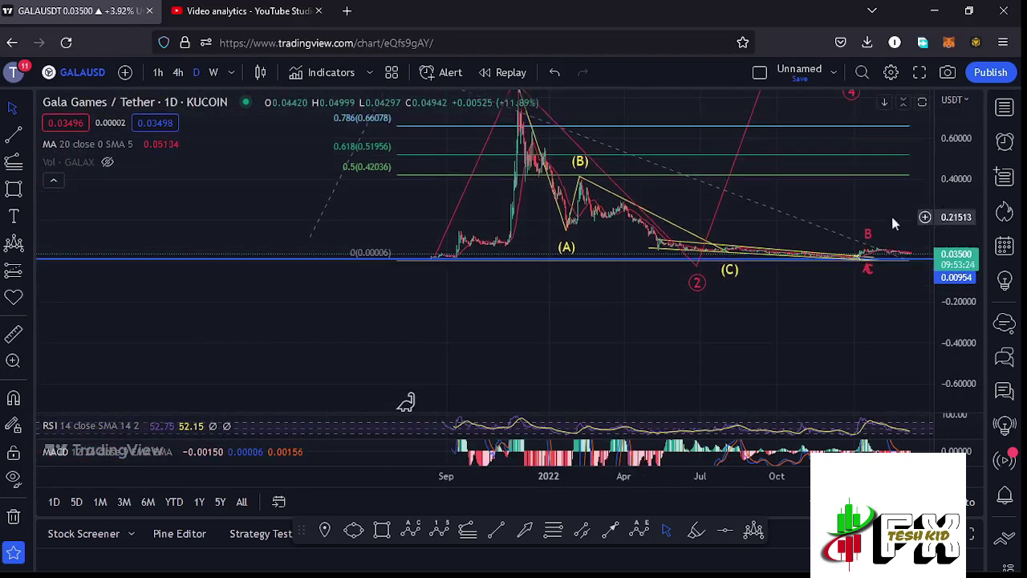
{"action": "double_click", "coordinate": [892, 217]}
Examine the red 1-to-5 Elliott wave count against the Fibonacci levels up to 1.618 (1.36017).
{"action": "left_click_drag", "start_coordinate": [892, 216], "coordinate": [826, 327]}
{"action": "scroll", "coordinate": [950, 238], "scroll_direction": "down", "scroll_amount": 1}
{"action": "left_click_drag", "start_coordinate": [949, 236], "coordinate": [947, 269]}
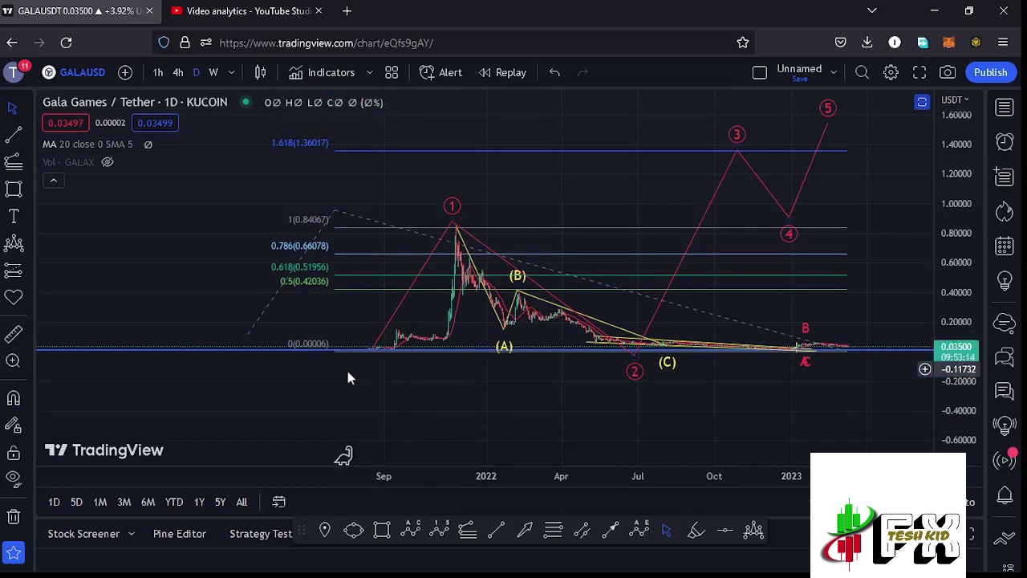
{"action": "left_click", "coordinate": [454, 226]}
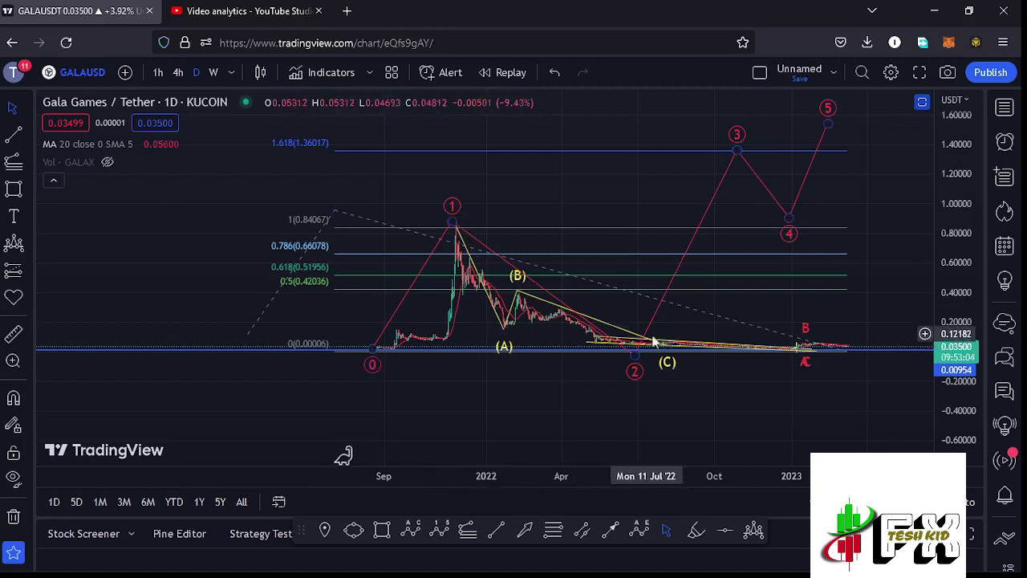
{"action": "left_click_drag", "start_coordinate": [882, 222], "coordinate": [867, 249]}
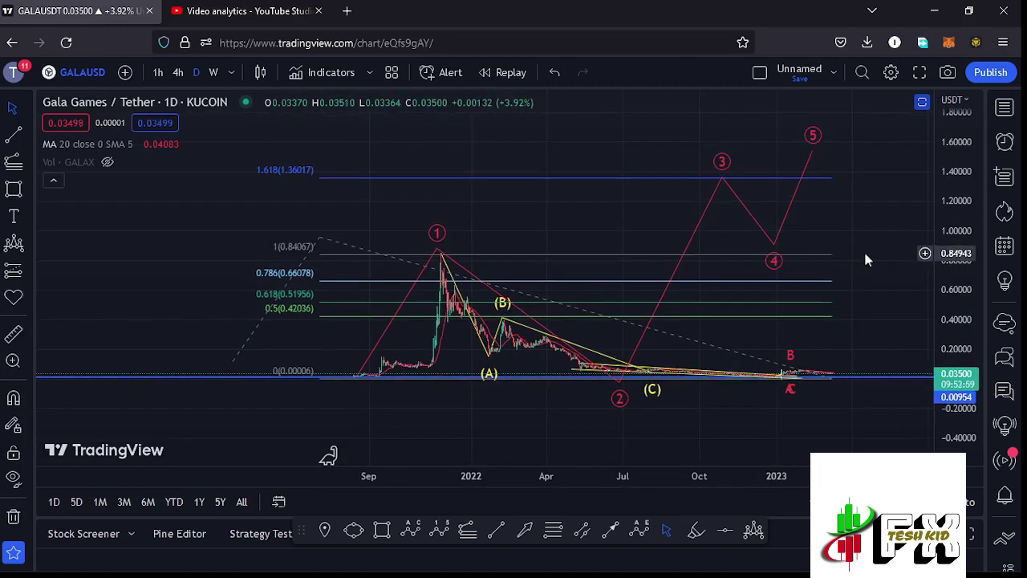